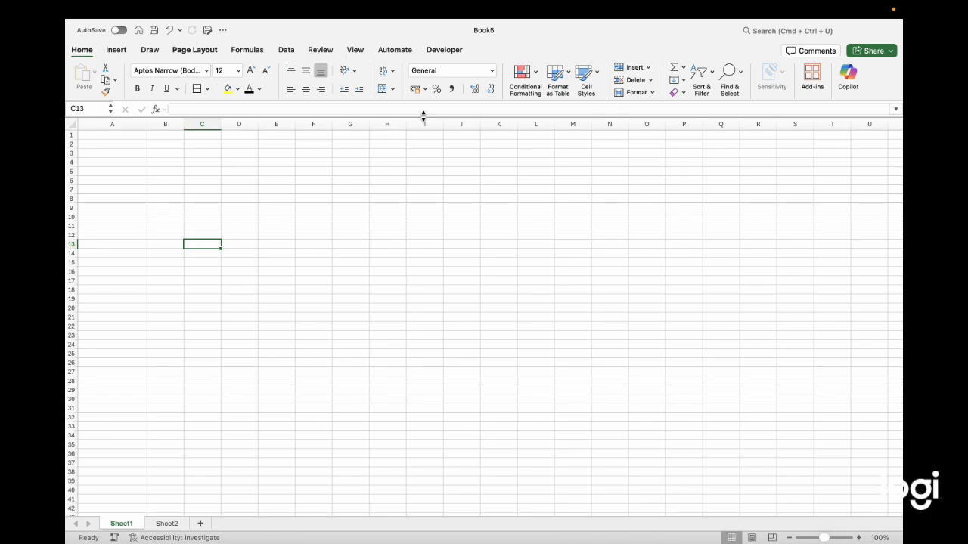
Enter the column headers "elements" in A1 and "frequency" in B1
{"action": "left_click", "coordinate": [102, 135]}
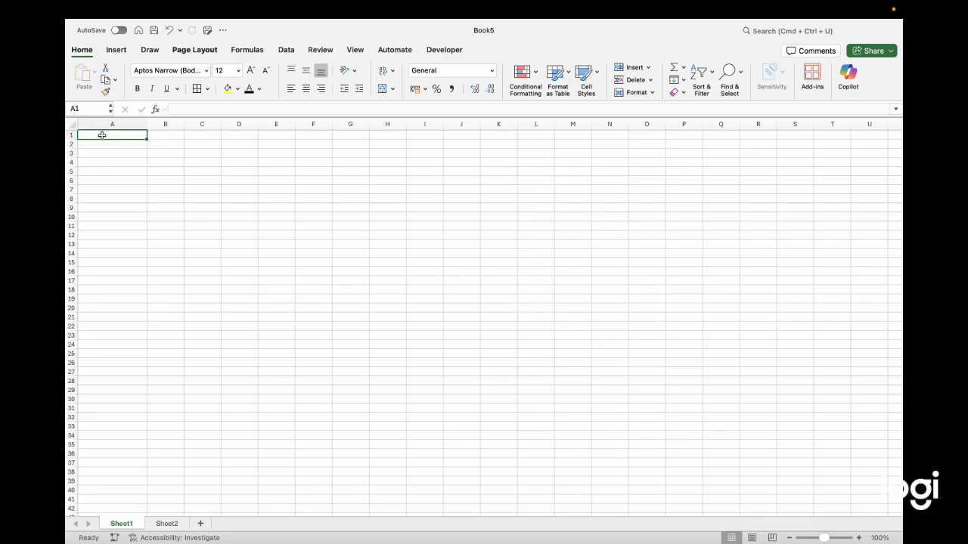
{"action": "type", "text": "elem"}
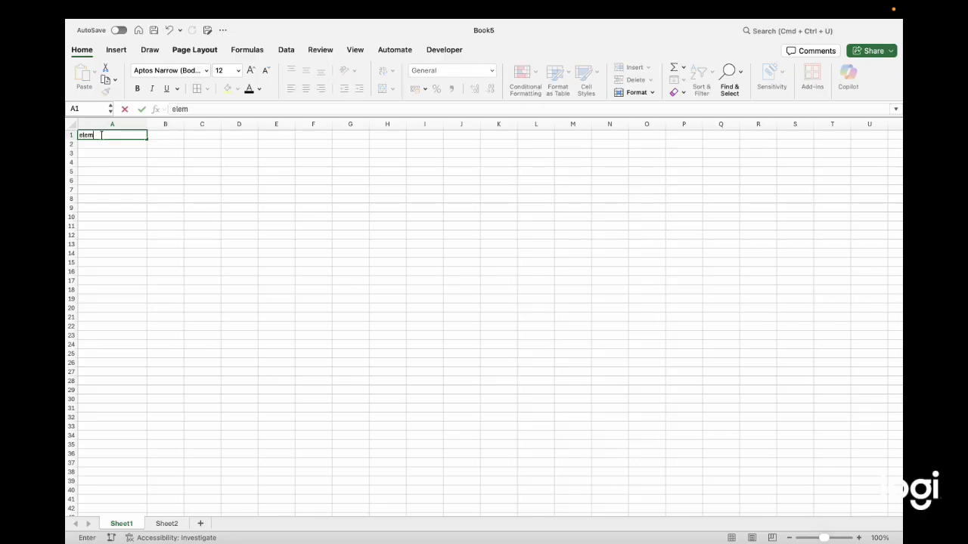
{"action": "type", "text": "ents"}
{"action": "left_click", "coordinate": [169, 134]}
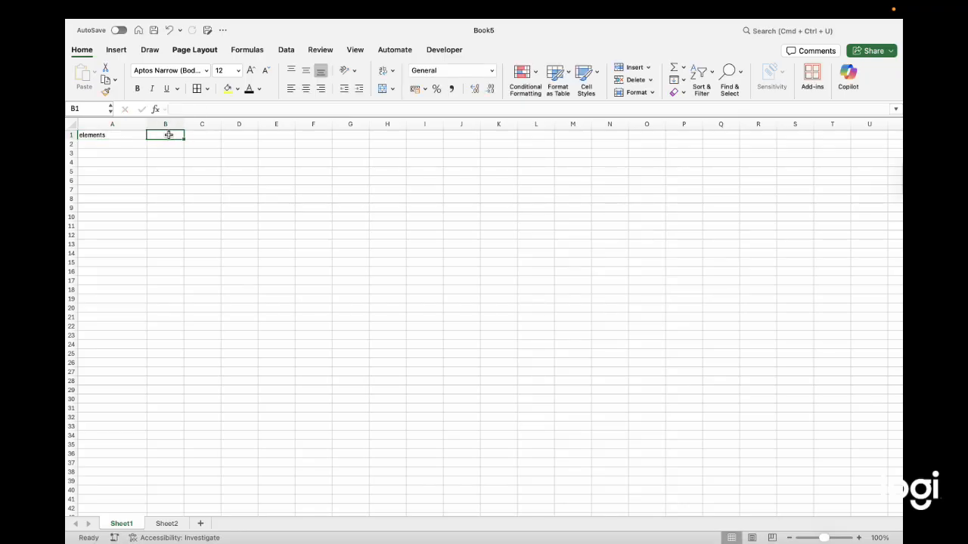
{"action": "type", "text": "frequ"}
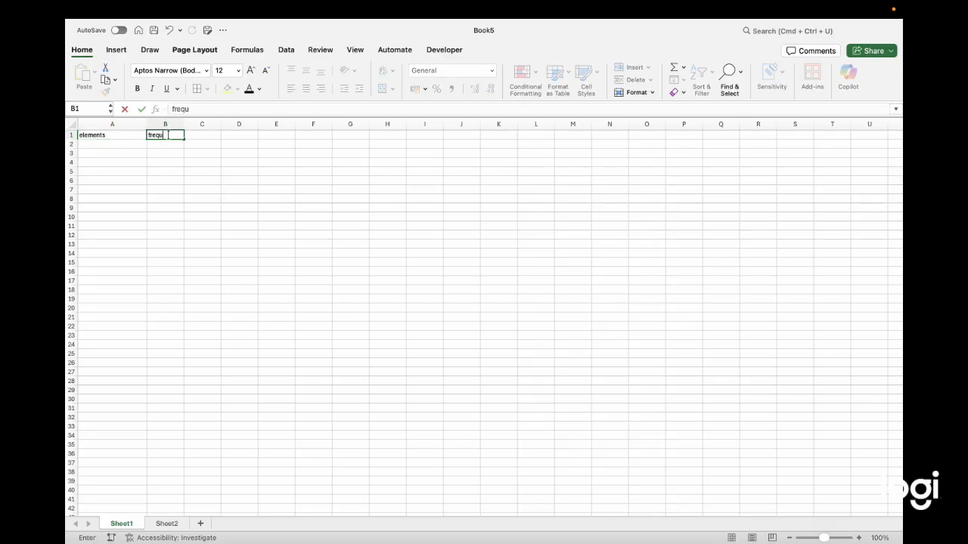
{"action": "type", "text": "ency"}
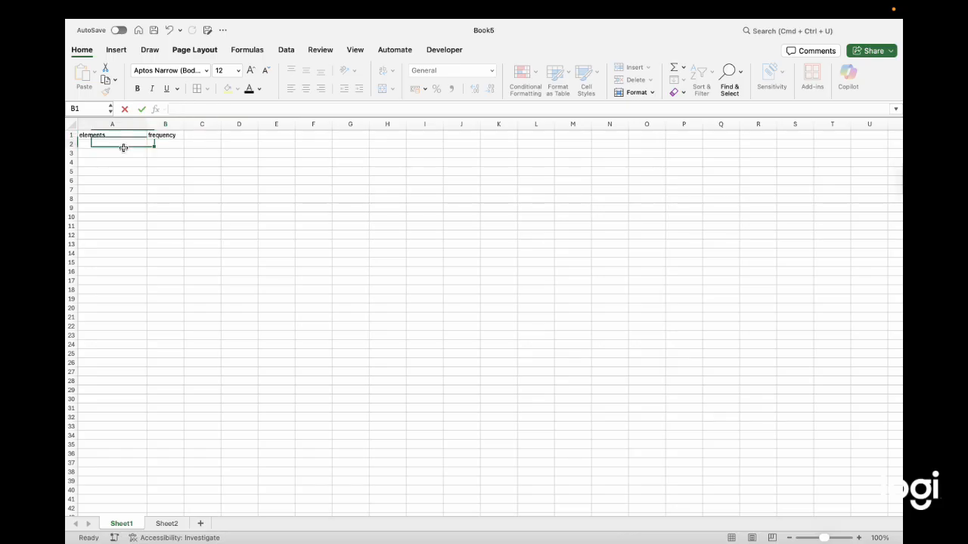
Enter "lack of operators" in A2 as the first element
{"action": "left_click", "coordinate": [122, 148]}
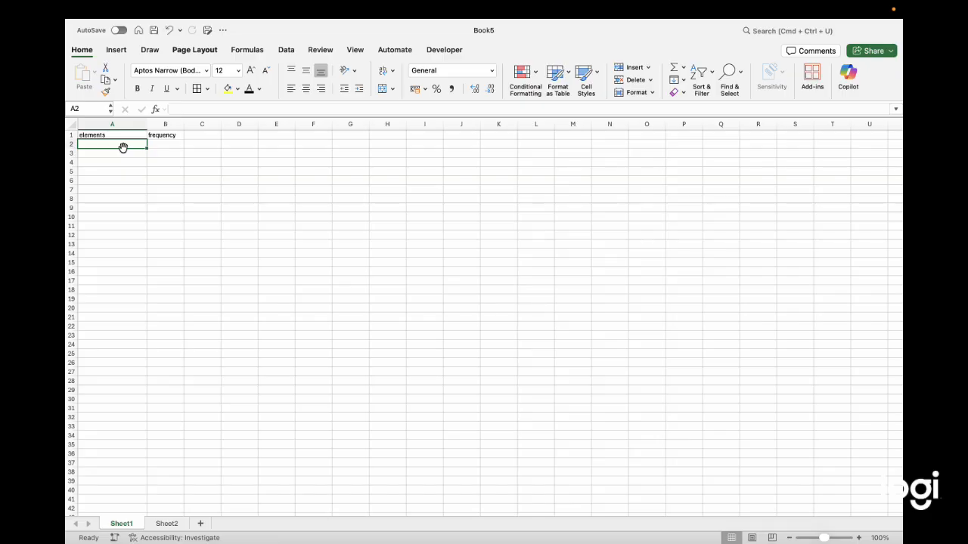
{"action": "type", "text": "la"}
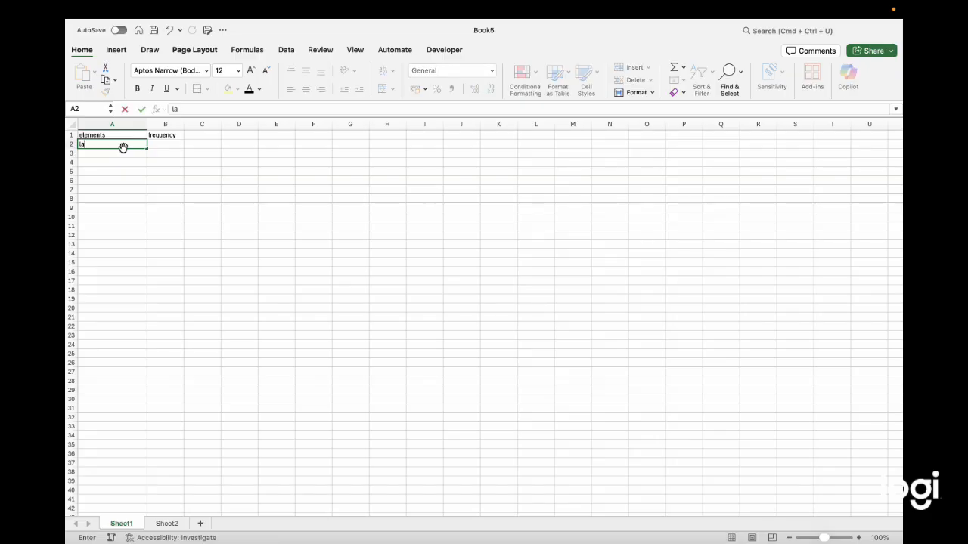
{"action": "type", "text": "ck of operators"}
{"action": "key", "text": "Tab"}
Enter "defective raw materials" in A3 as the second element
{"action": "left_click", "coordinate": [114, 153]}
{"action": "type", "text": "de"}
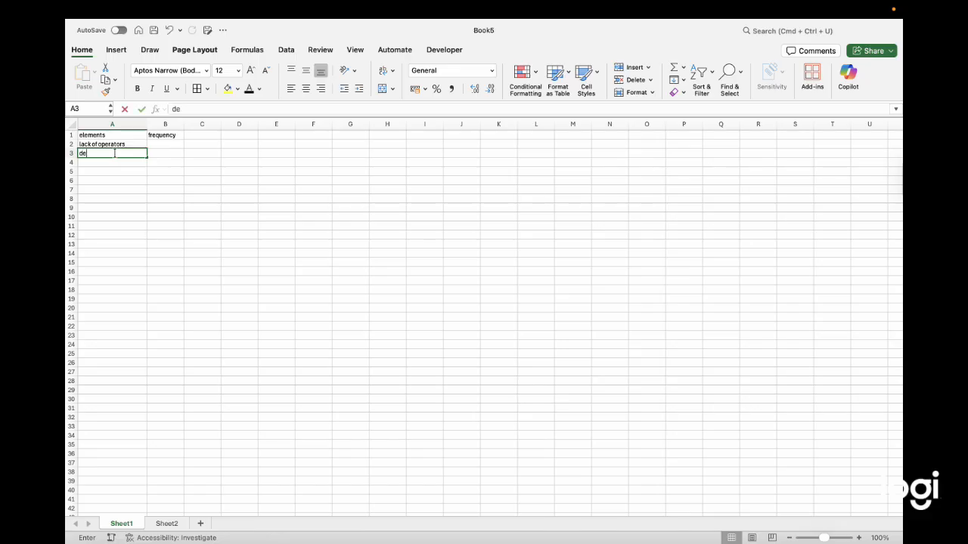
{"action": "type", "text": "fective"}
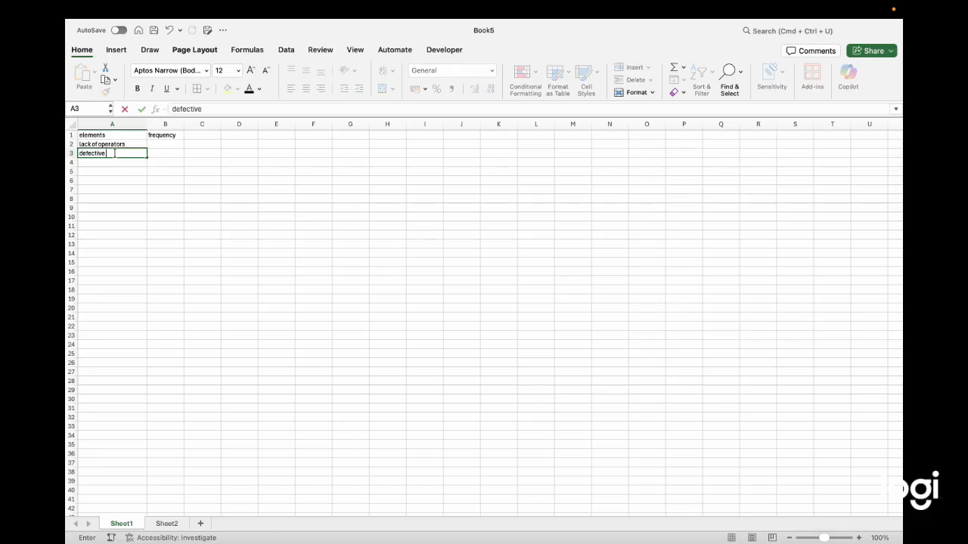
{"action": "type", "text": " raw"}
{"action": "type", "text": " mat"}
{"action": "type", "text": "r"}
{"action": "type", "text": "erails"}
{"action": "key", "text": "BackSpace"}
{"action": "key", "text": "BackSpace"}
{"action": "key", "text": "BackSpace"}
{"action": "type", "text": "ials"}
{"action": "key", "text": "Tab"}
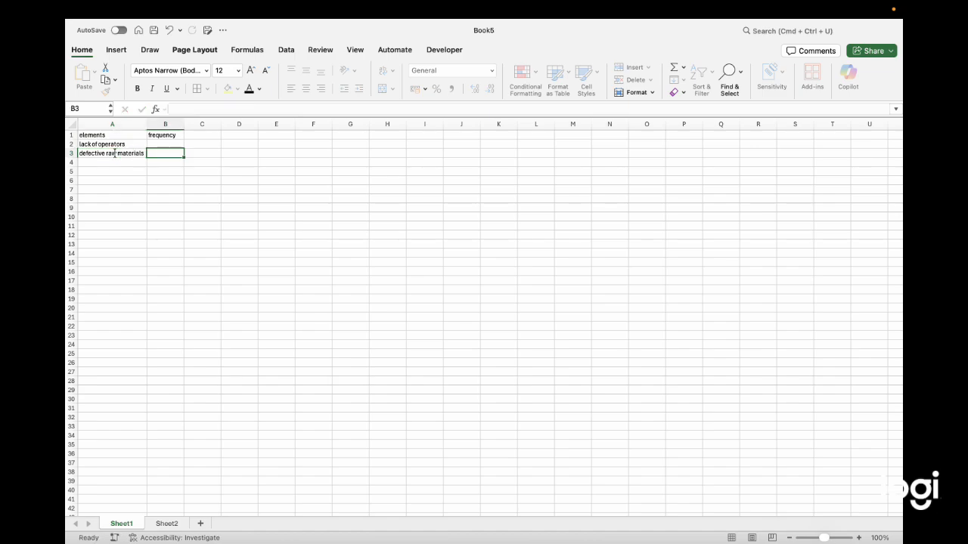
{"action": "left_click", "coordinate": [115, 154]}
Enter "equipment breakdown" in A4 as the third element
{"action": "left_click", "coordinate": [114, 164]}
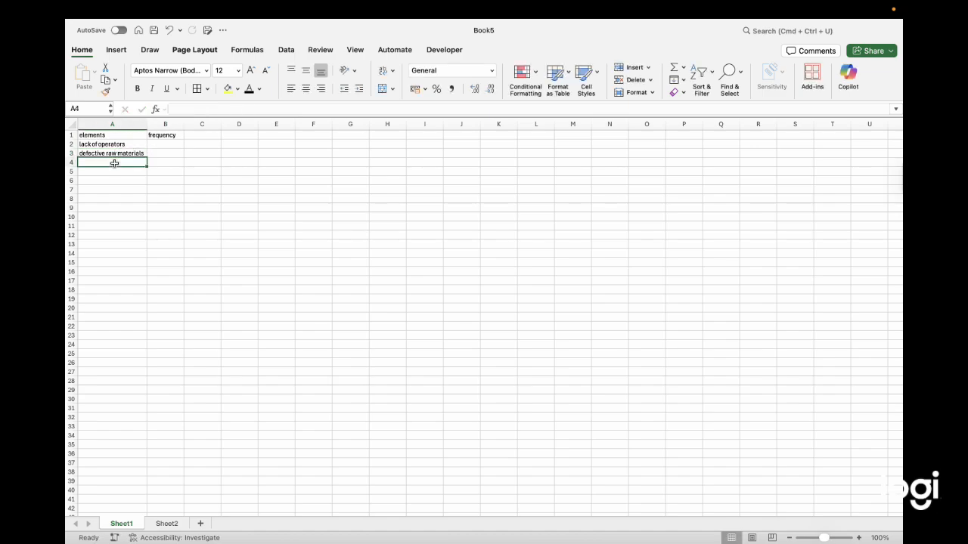
{"action": "type", "text": "equiopm"}
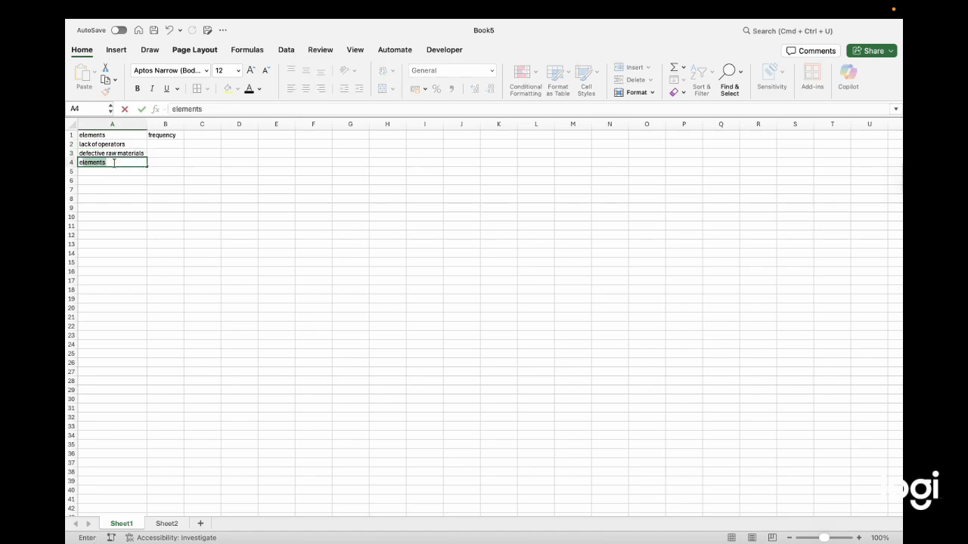
{"action": "key", "text": "BackSpace"}
{"action": "key", "text": "BackSpace"}
{"action": "key", "text": "BackSpace"}
{"action": "key", "text": "BackSpace"}
{"action": "type", "text": "ipment breakdown"}
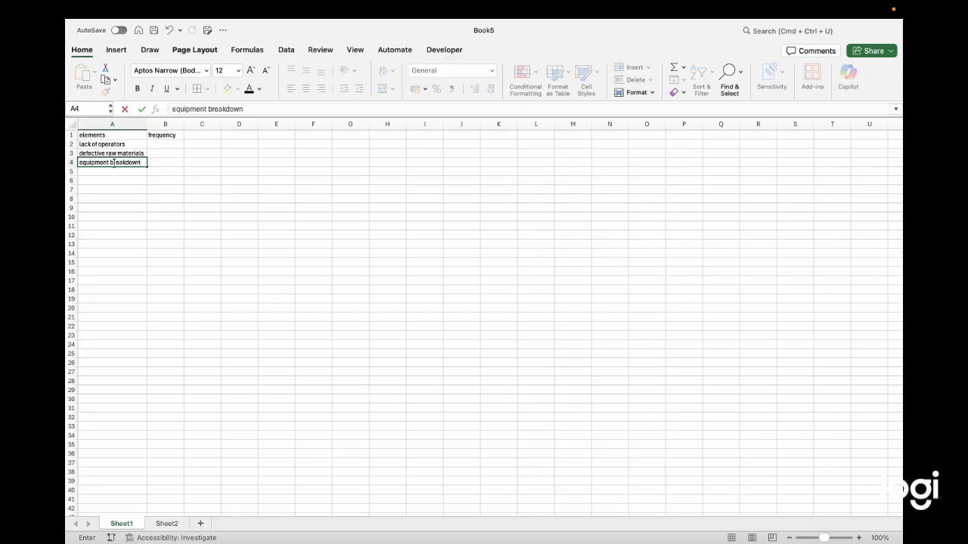
{"action": "key", "text": "Return"}
Add the elements "loadshedding" in A5 and "stockout" in A6
{"action": "type", "text": "loa"}
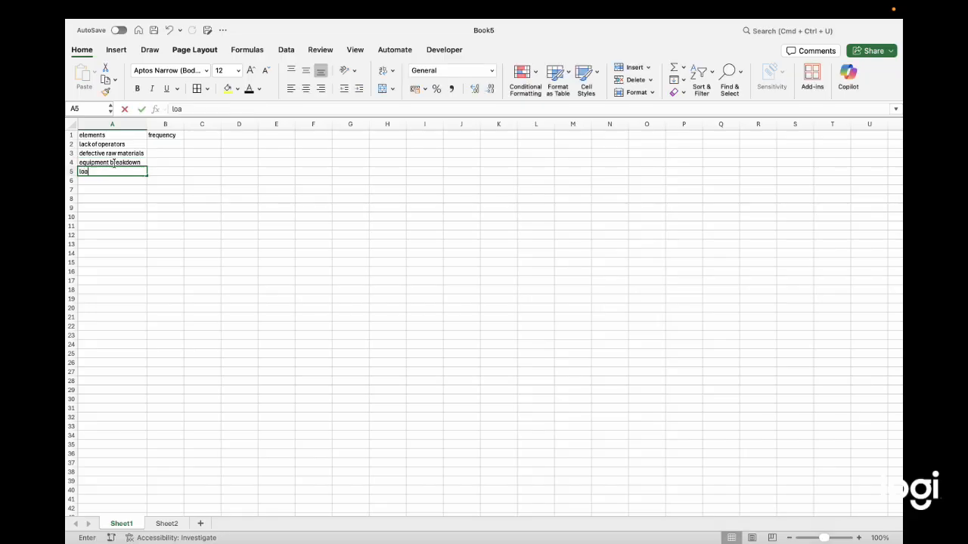
{"action": "type", "text": "dshedding"}
{"action": "key", "text": "Return"}
{"action": "type", "text": "stcok"}
{"action": "key", "text": "BackSpace"}
{"action": "key", "text": "BackSpace"}
{"action": "key", "text": "BackSpace"}
{"action": "type", "text": "ockout"}
{"action": "key", "text": "Return"}
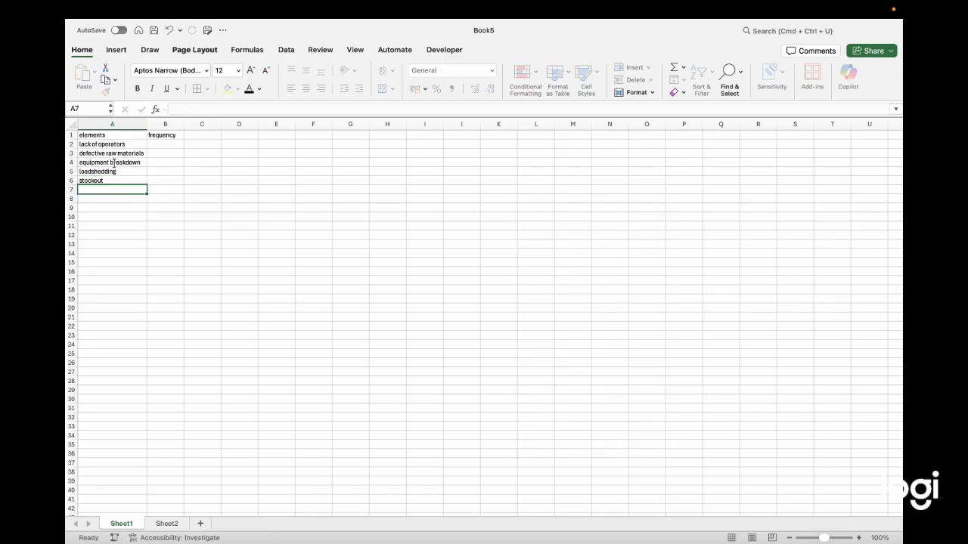
Enter "defective packaging" in A7 as the last element of the list
{"action": "type", "text": "defec"}
{"action": "type", "text": "tive "}
{"action": "type", "text": "packag"}
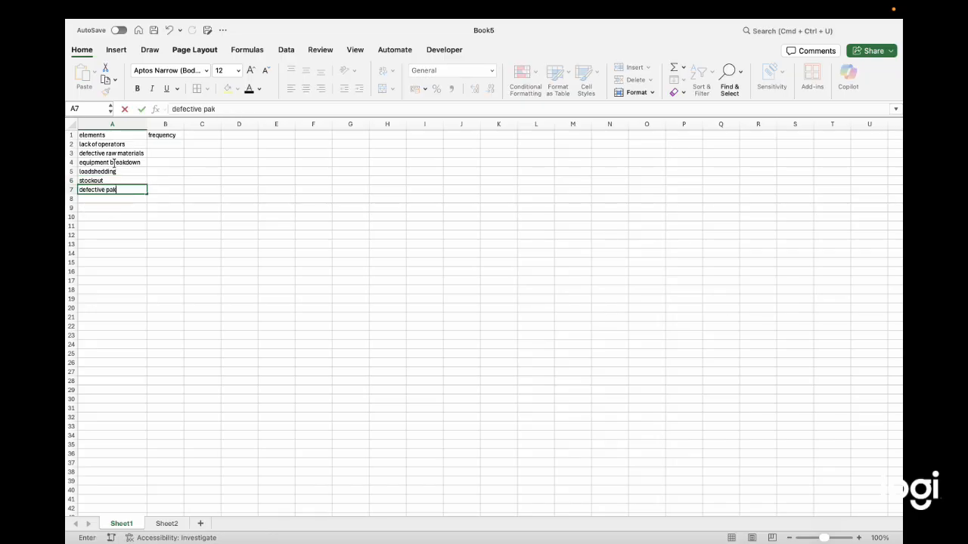
{"action": "type", "text": "ing"}
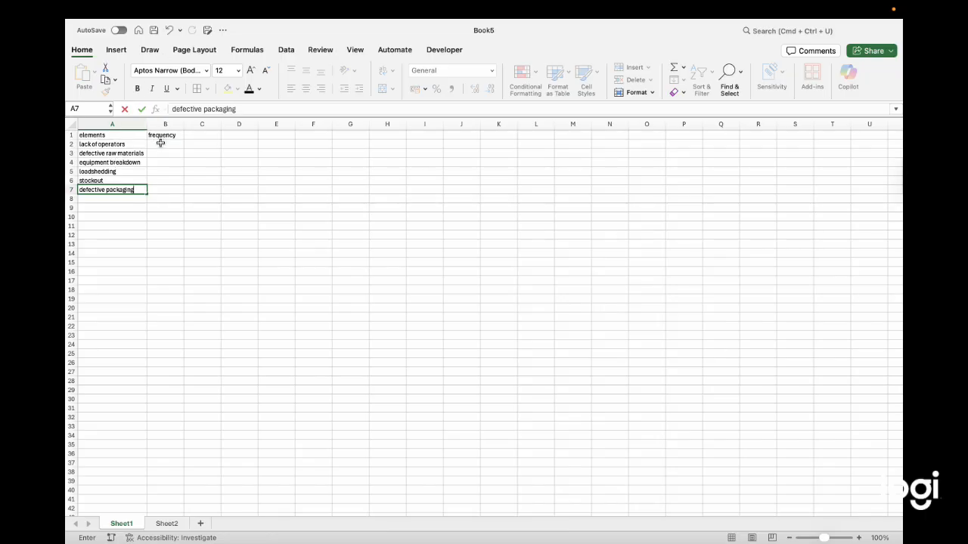
Enter the frequencies 13 for lack of operators, 17 for defective raw materials and 4 for equipment breakdown in B2:B4
{"action": "left_click", "coordinate": [160, 142]}
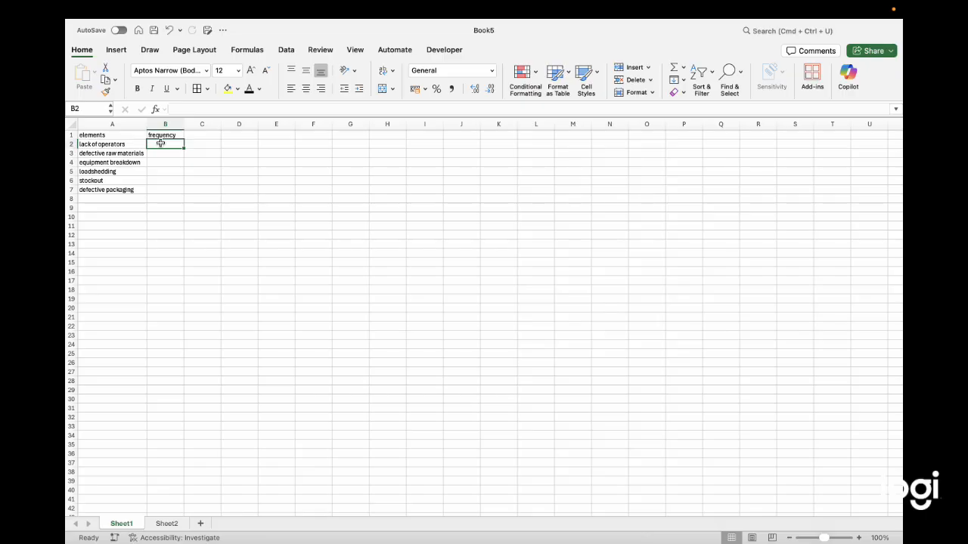
{"action": "type", "text": "13"}
{"action": "key", "text": "Return"}
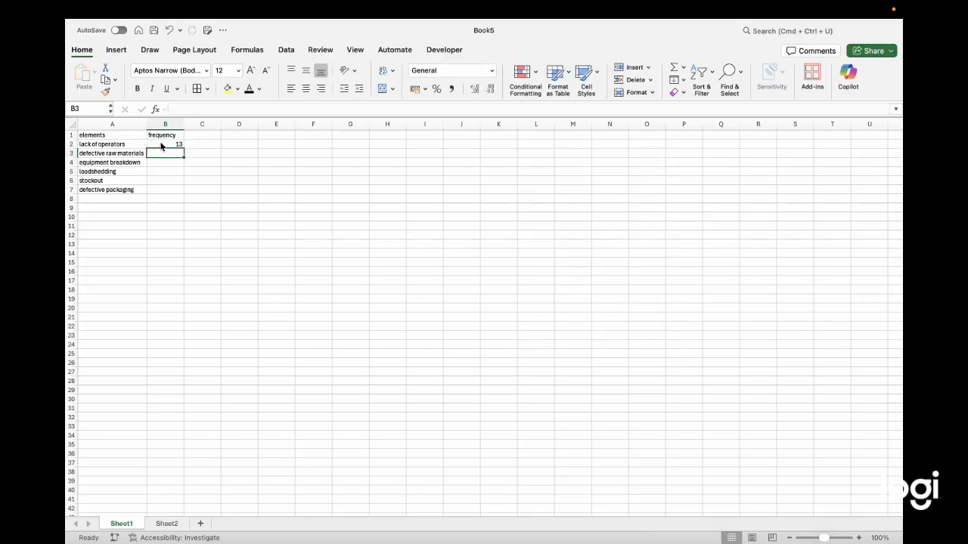
{"action": "type", "text": "17"}
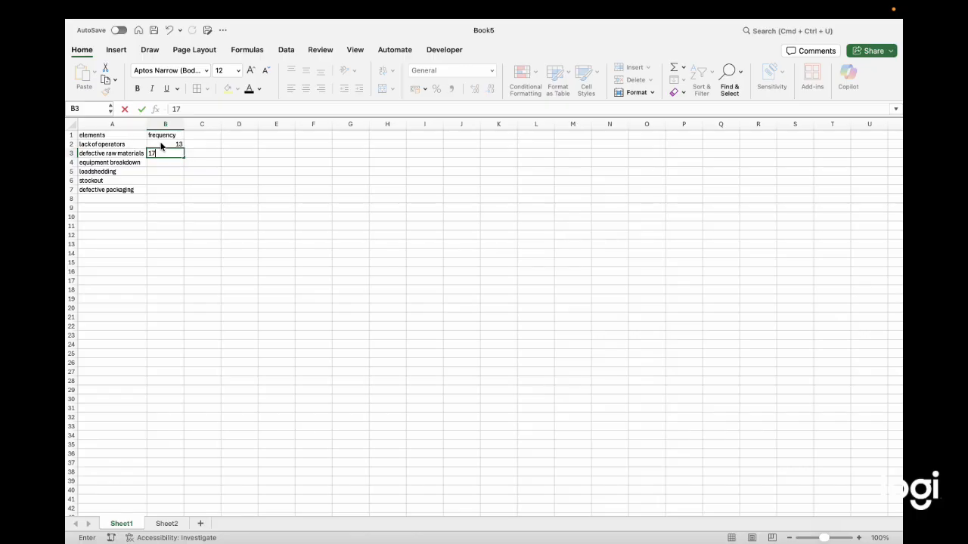
{"action": "key", "text": "Return"}
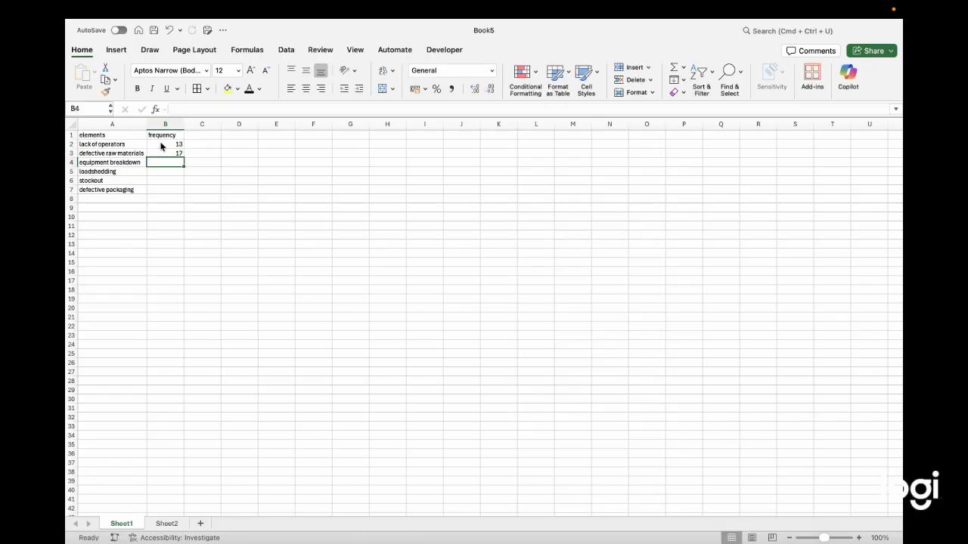
{"action": "type", "text": "4"}
{"action": "key", "text": "Return"}
Enter the frequencies 7 for loadshedding, 2 for stockout and 13 for defective packaging in B5:B7
{"action": "type", "text": "7"}
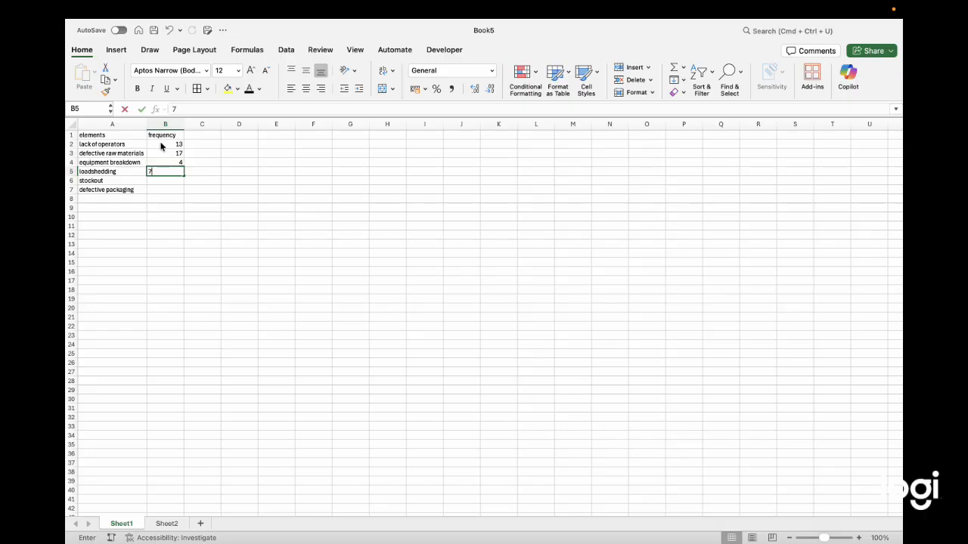
{"action": "key", "text": "Return"}
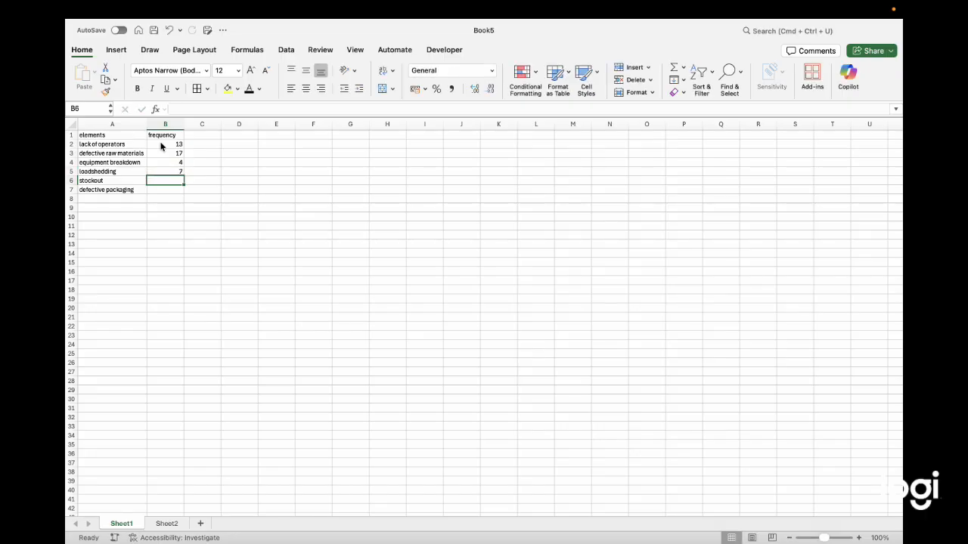
{"action": "type", "text": "2"}
{"action": "key", "text": "Return"}
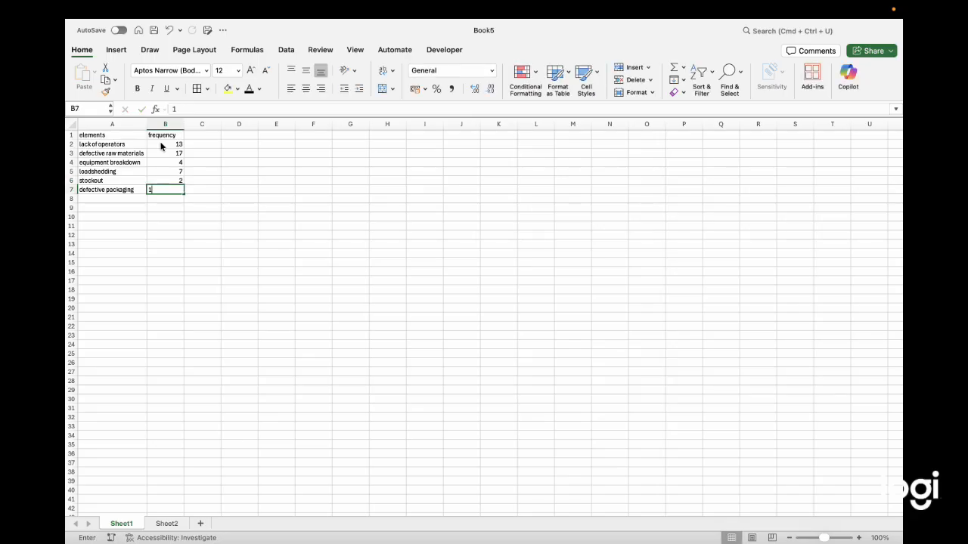
{"action": "type", "text": "13"}
{"action": "left_click", "coordinate": [201, 217]}
Apply all borders to the table in A1:B7
{"action": "left_click_drag", "start_coordinate": [113, 135], "coordinate": [174, 189]}
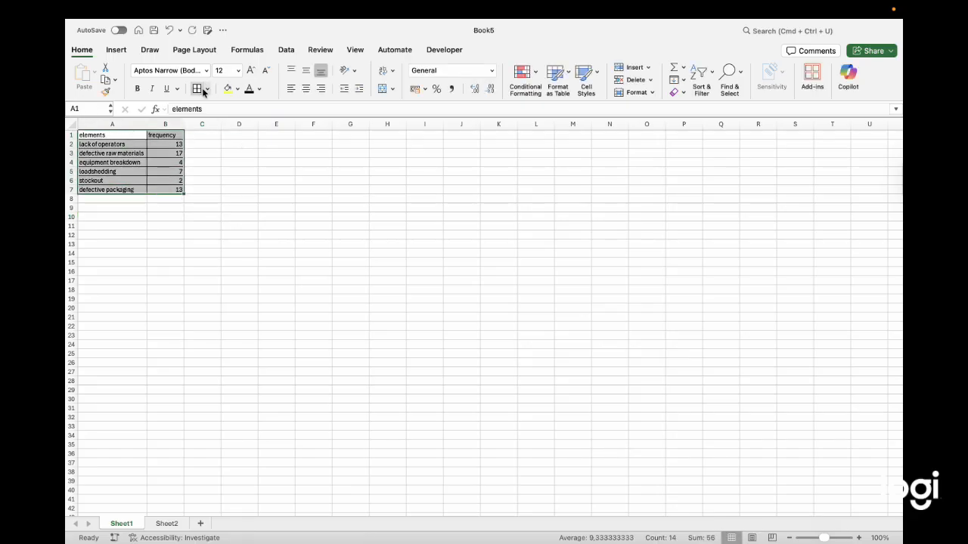
{"action": "left_click", "coordinate": [207, 92]}
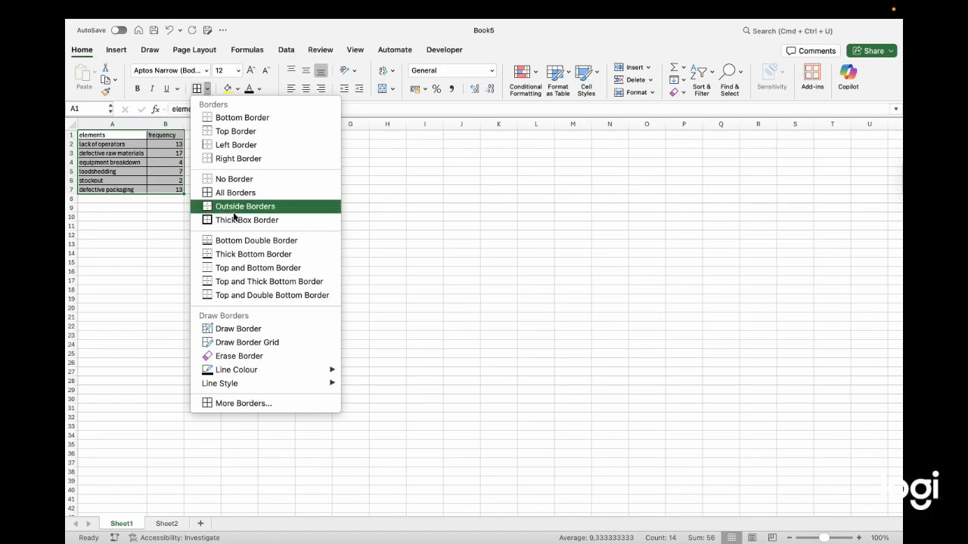
{"action": "left_click", "coordinate": [241, 192]}
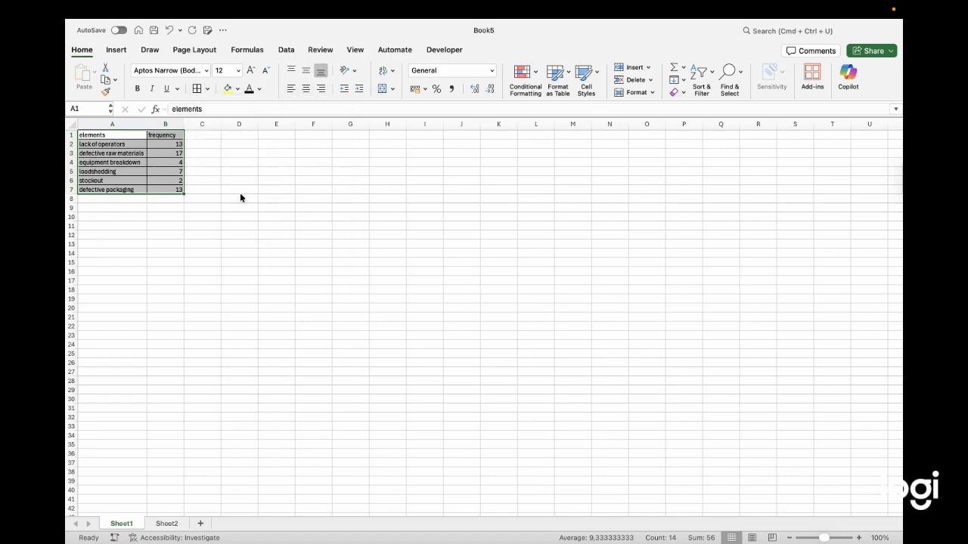
{"action": "left_click", "coordinate": [177, 218]}
Custom-sort the table A1:B7 by the frequency column's values from largest to smallest
{"action": "left_click_drag", "start_coordinate": [106, 135], "coordinate": [162, 191]}
{"action": "right_click", "coordinate": [162, 190]}
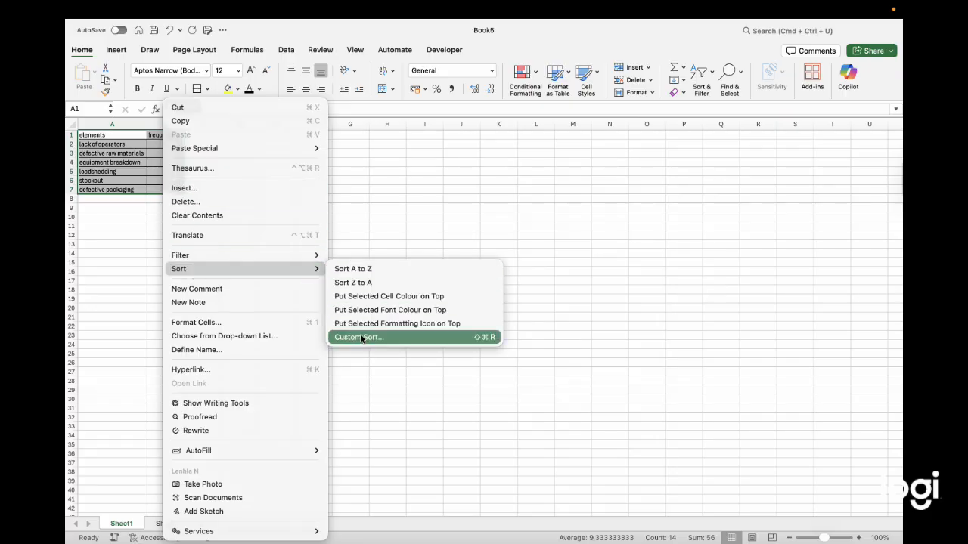
{"action": "left_click", "coordinate": [360, 336]}
{"action": "left_click", "coordinate": [346, 89]}
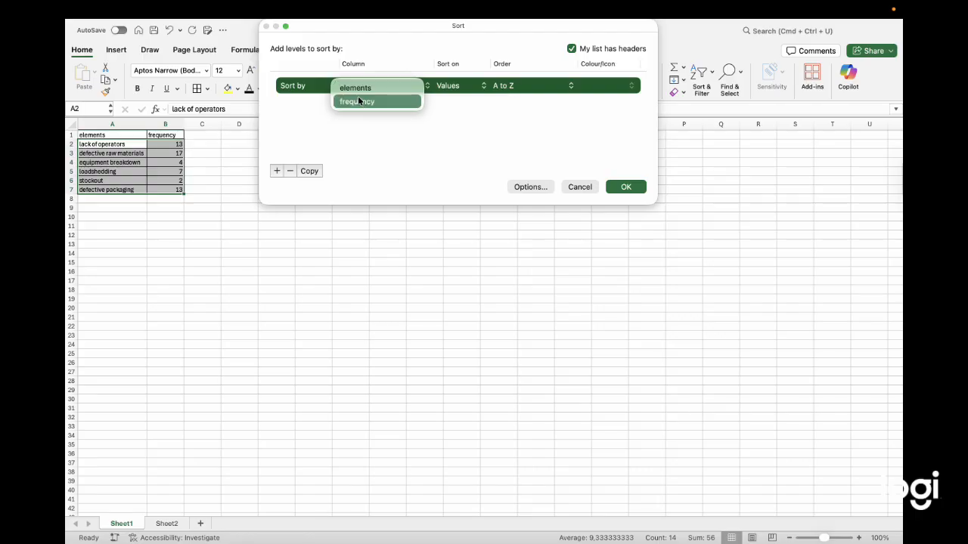
{"action": "left_click", "coordinate": [358, 100]}
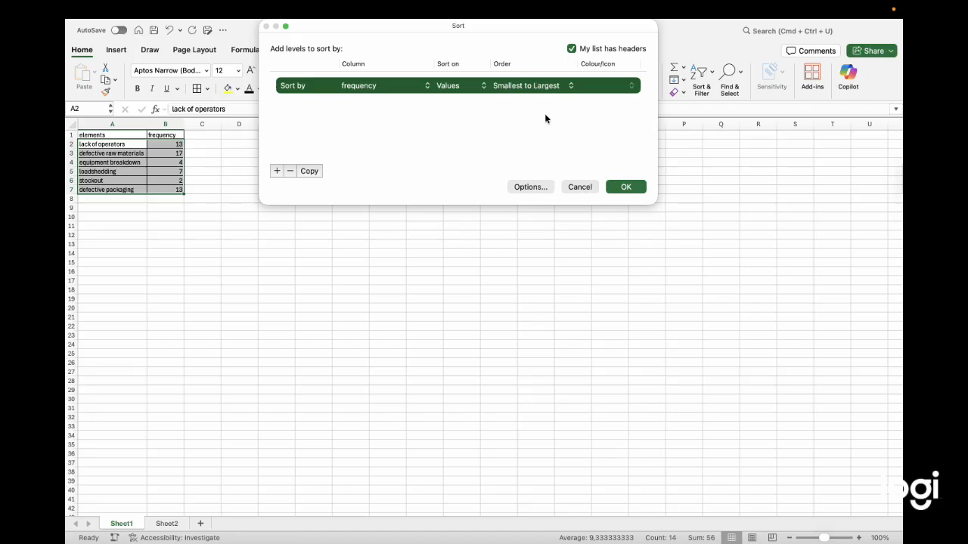
{"action": "left_click", "coordinate": [549, 87]}
{"action": "left_click", "coordinate": [547, 97]}
{"action": "left_click", "coordinate": [628, 188]}
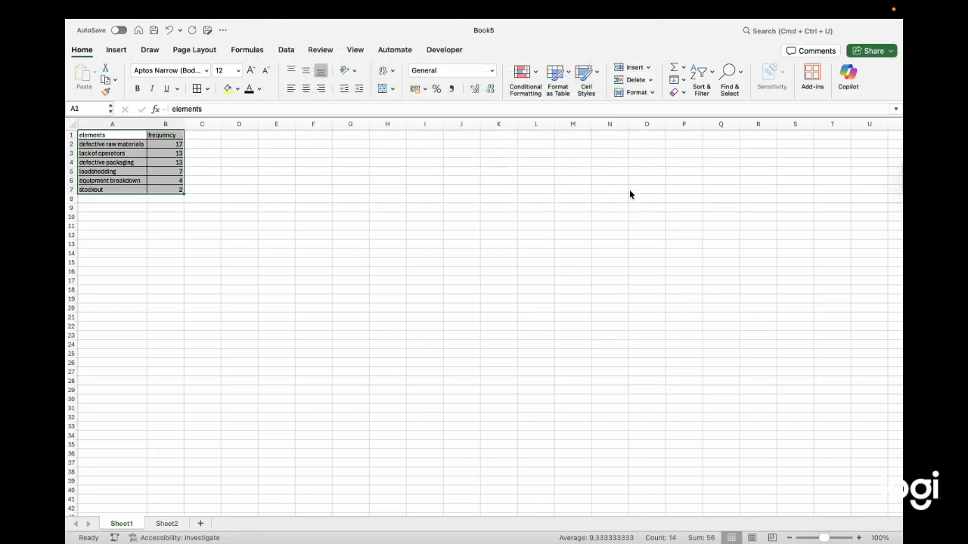
{"action": "left_click", "coordinate": [165, 219]}
Enter the label "total" in A8 and begin a formula in B8
{"action": "left_click", "coordinate": [95, 199]}
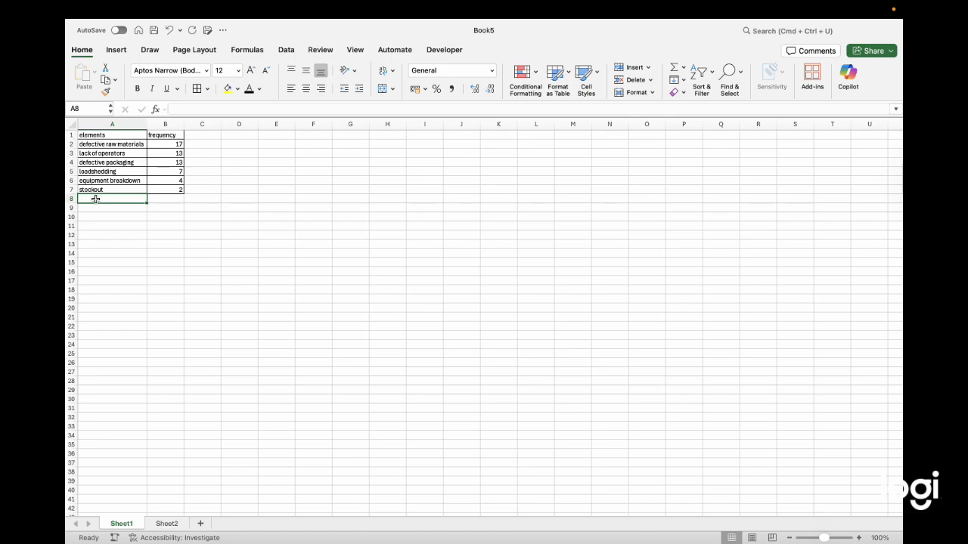
{"action": "type", "text": "total"}
{"action": "left_click", "coordinate": [154, 198]}
{"action": "type", "text": "="}
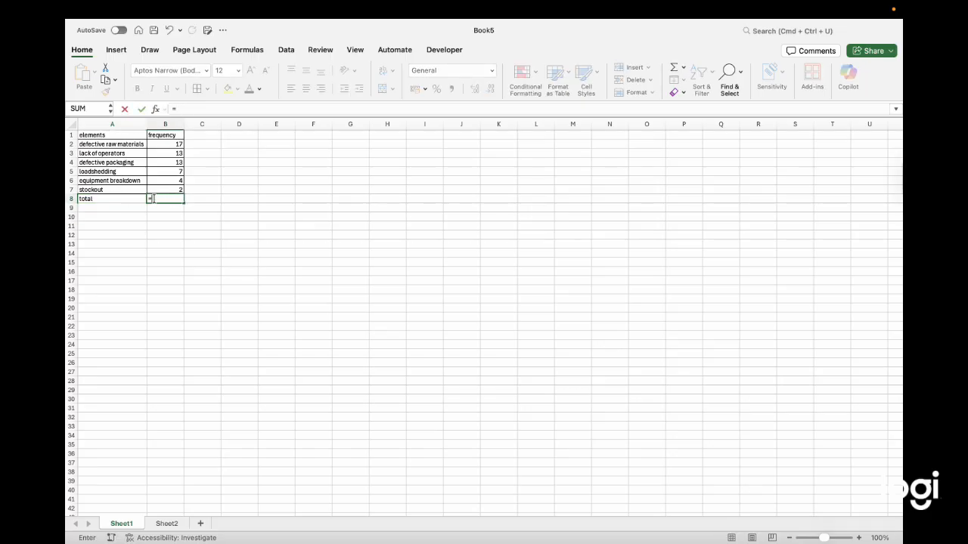
{"action": "left_click_drag", "start_coordinate": [164, 143], "coordinate": [164, 188]}
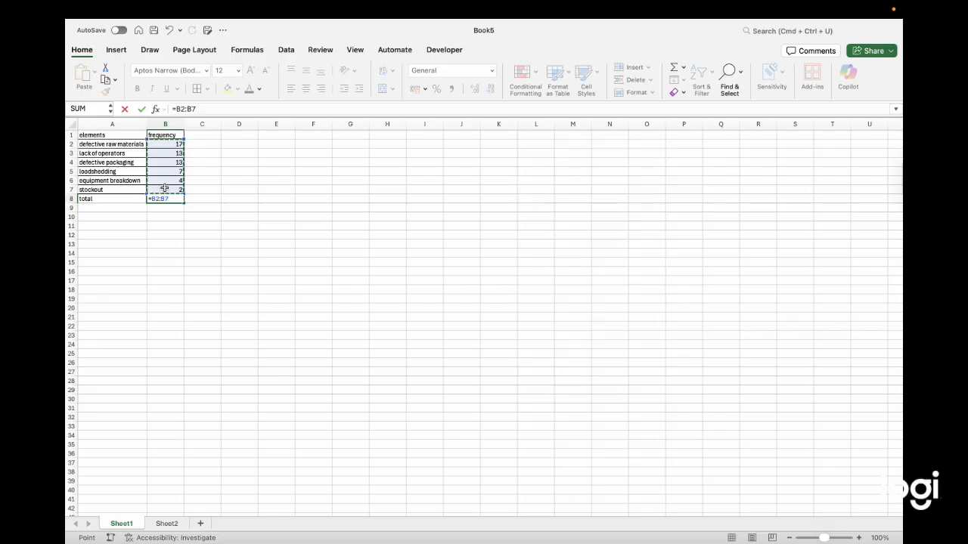
{"action": "key", "text": "BackSpace"}
{"action": "key", "text": "BackSpace"}
{"action": "key", "text": "BackSpace"}
{"action": "key", "text": "BackSpace"}
{"action": "key", "text": "BackSpace"}
Complete the total in B8 with a SUM formula over the frequencies B2:B7
{"action": "type", "text": "sum"}
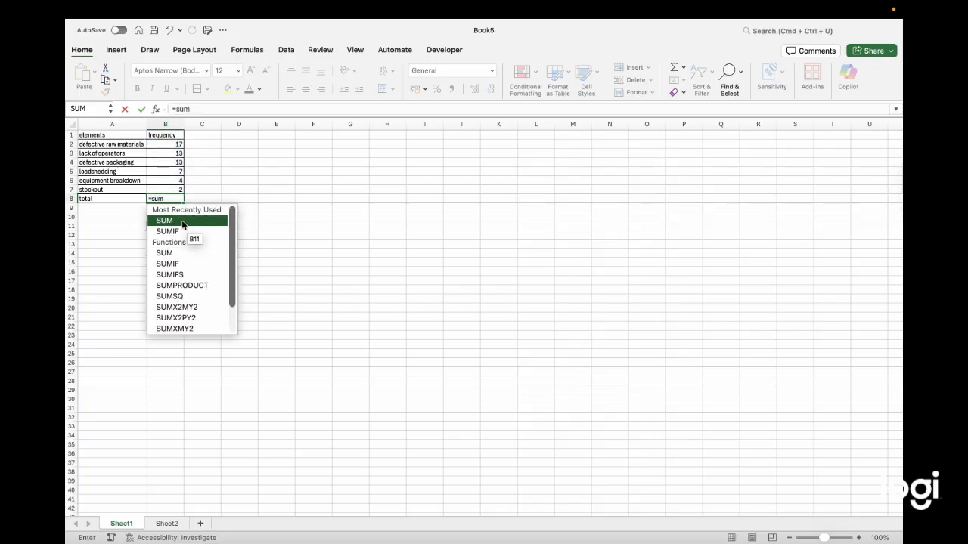
{"action": "key", "text": "Tab"}
{"action": "left_click_drag", "start_coordinate": [167, 143], "coordinate": [164, 190]}
{"action": "key", "text": "Return"}
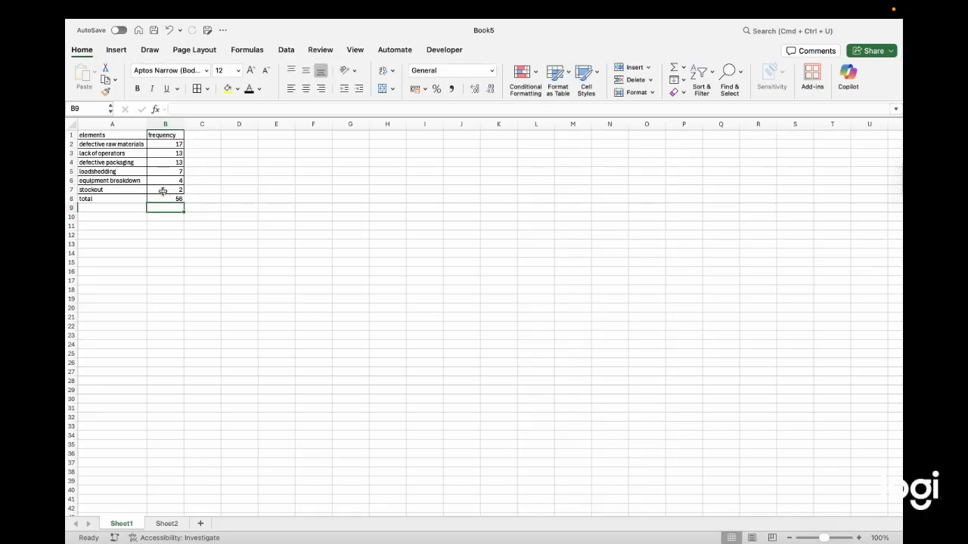
Apply all borders to the table A1:B8, including the total row
{"action": "left_click_drag", "start_coordinate": [102, 136], "coordinate": [180, 200]}
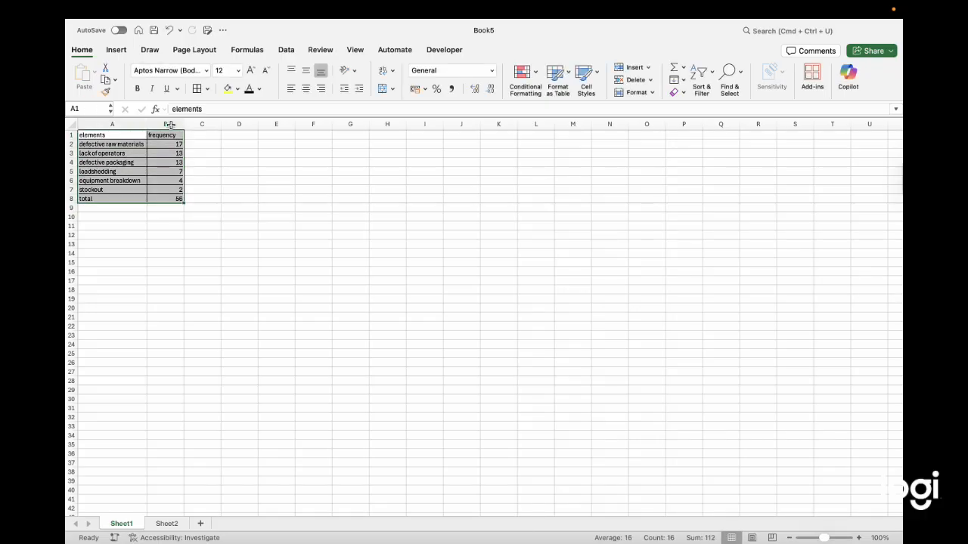
{"action": "left_click", "coordinate": [198, 89]}
{"action": "left_click", "coordinate": [254, 207]}
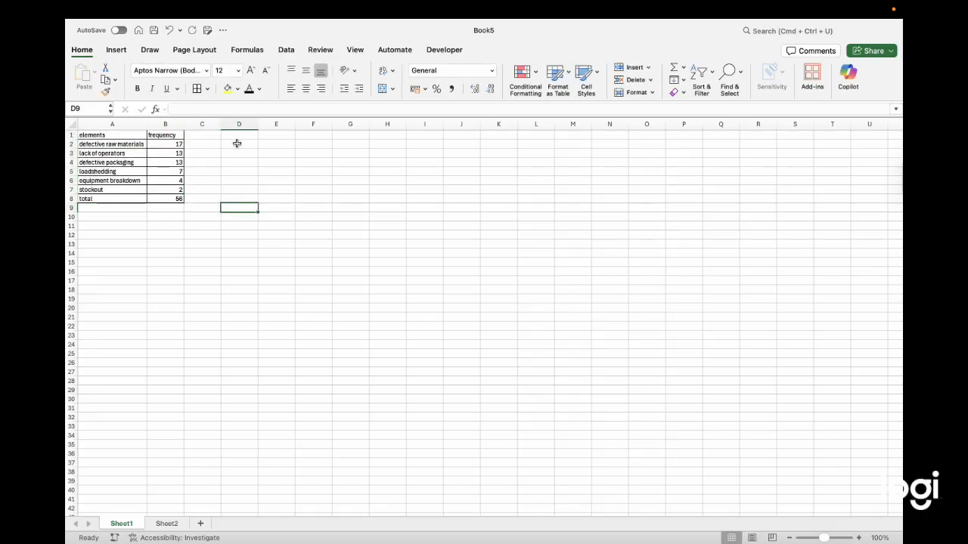
Enter the header "cumulative frequency" in C1 and fit column C's width to it
{"action": "left_click", "coordinate": [211, 137]}
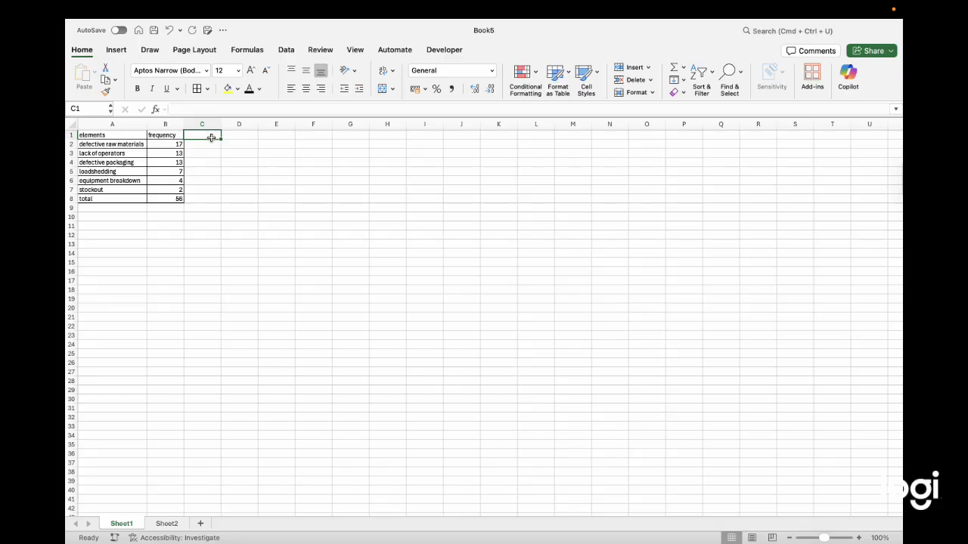
{"action": "type", "text": "cumu"}
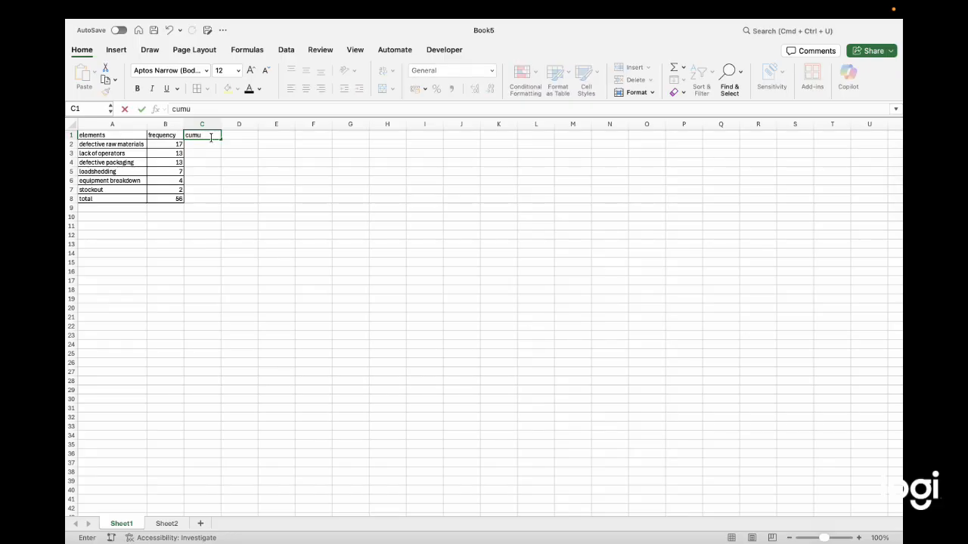
{"action": "type", "text": "lative frequency"}
{"action": "left_click", "coordinate": [201, 145]}
{"action": "double_click", "coordinate": [221, 119]}
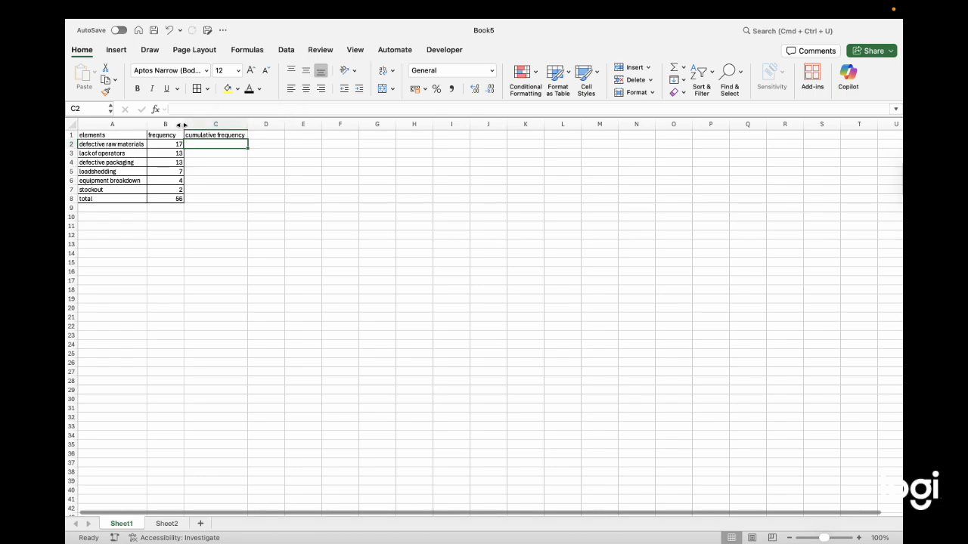
Enter the cumulative frequency formulas =B2 in C2 and =C2+B3 in C3
{"action": "type", "text": "="}
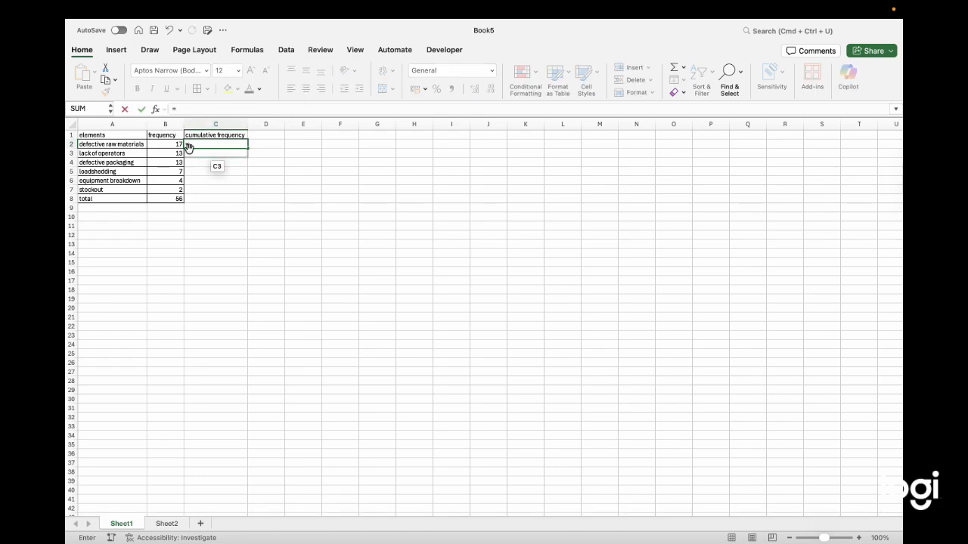
{"action": "left_click", "coordinate": [167, 145]}
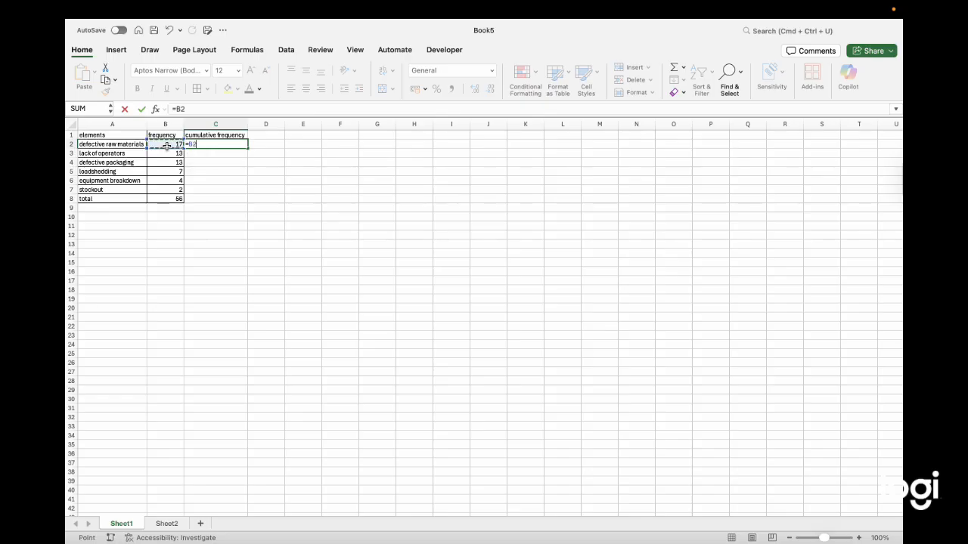
{"action": "key", "text": "Return"}
{"action": "type", "text": "="}
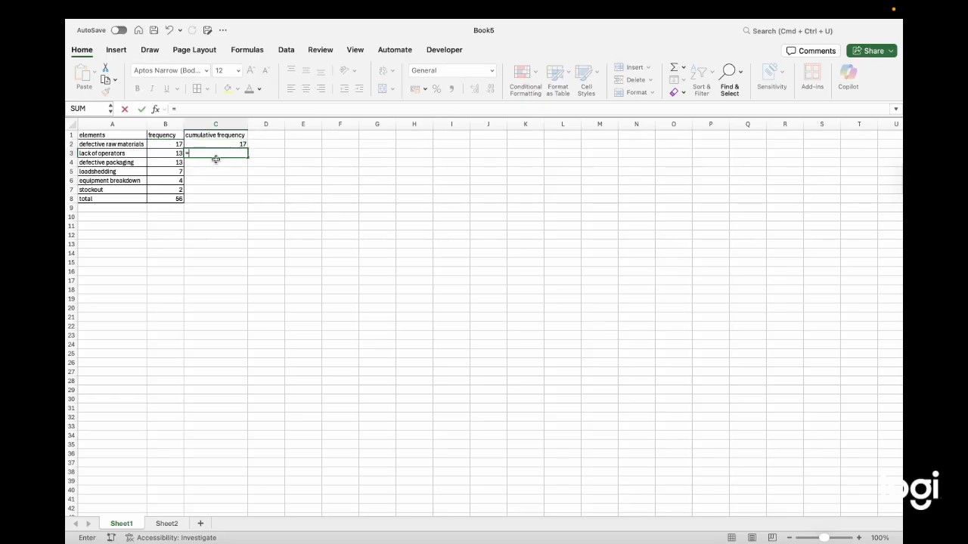
{"action": "left_click", "coordinate": [205, 143]}
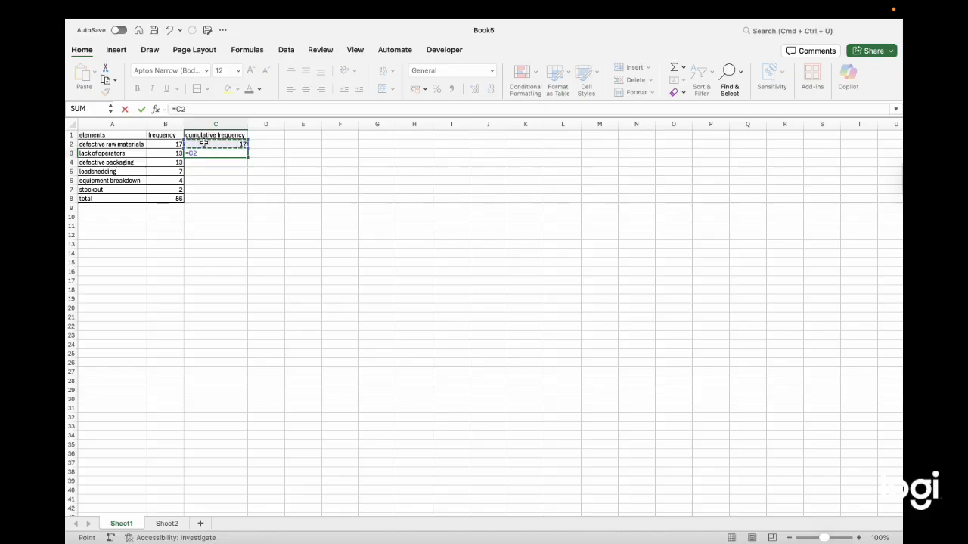
{"action": "type", "text": "+"}
{"action": "left_click", "coordinate": [166, 155]}
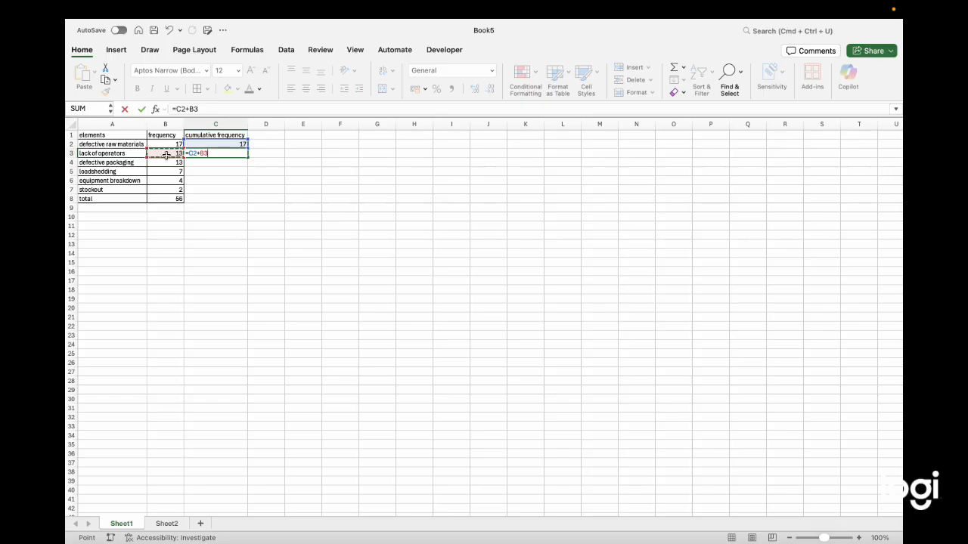
{"action": "key", "text": "Return"}
Fill the C3 formula down to C7 and apply all borders to C1:C7
{"action": "left_click", "coordinate": [213, 152]}
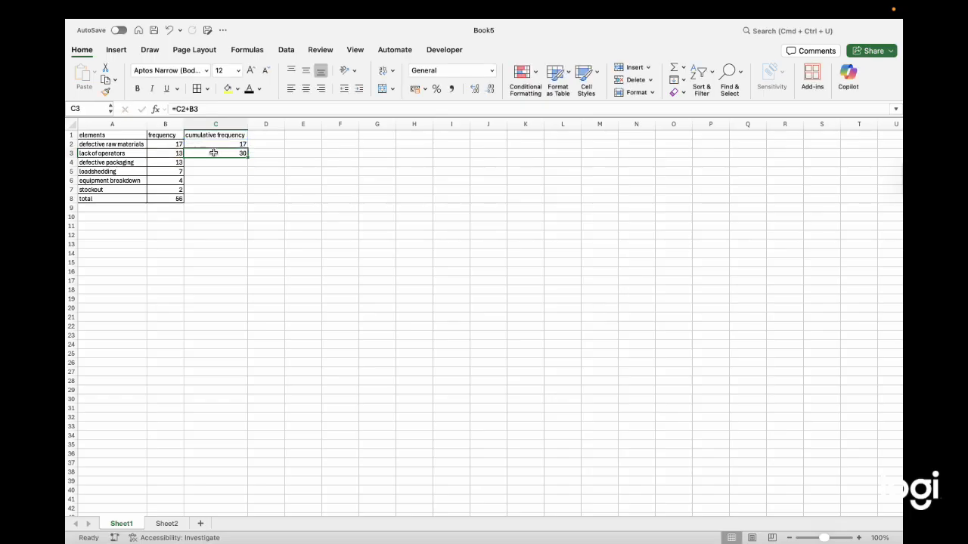
{"action": "left_click_drag", "start_coordinate": [247, 157], "coordinate": [245, 191]}
{"action": "left_click", "coordinate": [299, 173]}
{"action": "left_click_drag", "start_coordinate": [195, 135], "coordinate": [238, 191]}
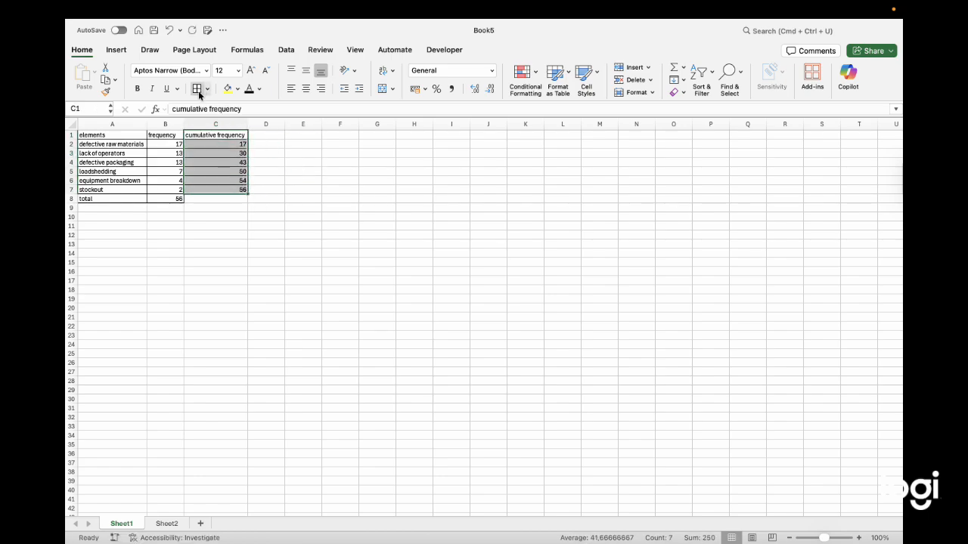
Enter the header "percentage cumulative frequency" in D1 and fit column D's width to it
{"action": "left_click", "coordinate": [267, 134]}
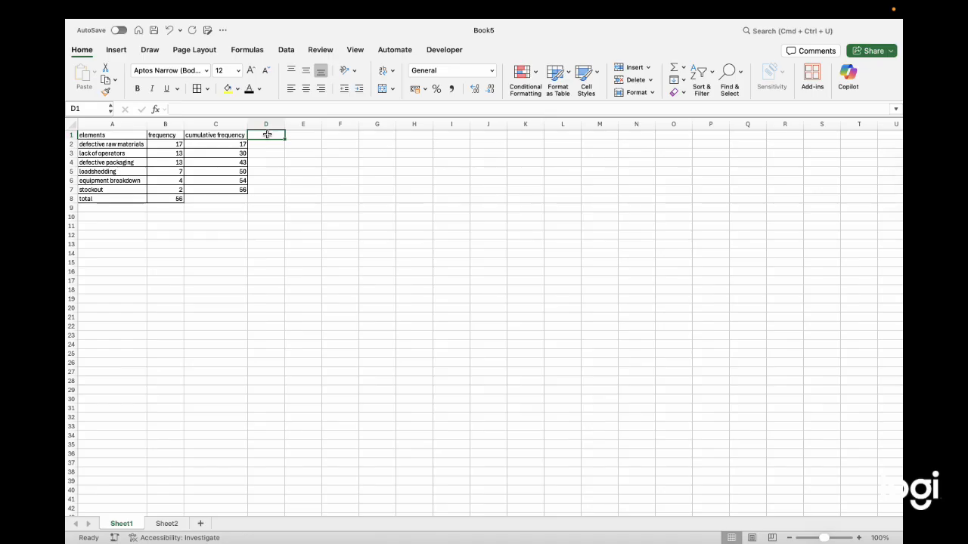
{"action": "type", "text": "percenbt"}
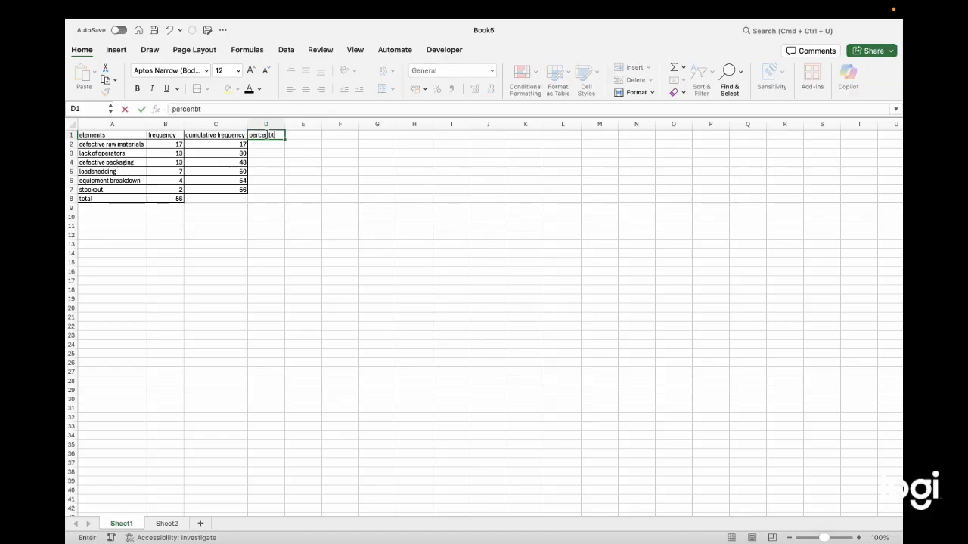
{"action": "key", "text": "BackSpace"}
{"action": "key", "text": "BackSpace"}
{"action": "key", "text": "BackSpace"}
{"action": "type", "text": "ntage cumulative frequwncy"}
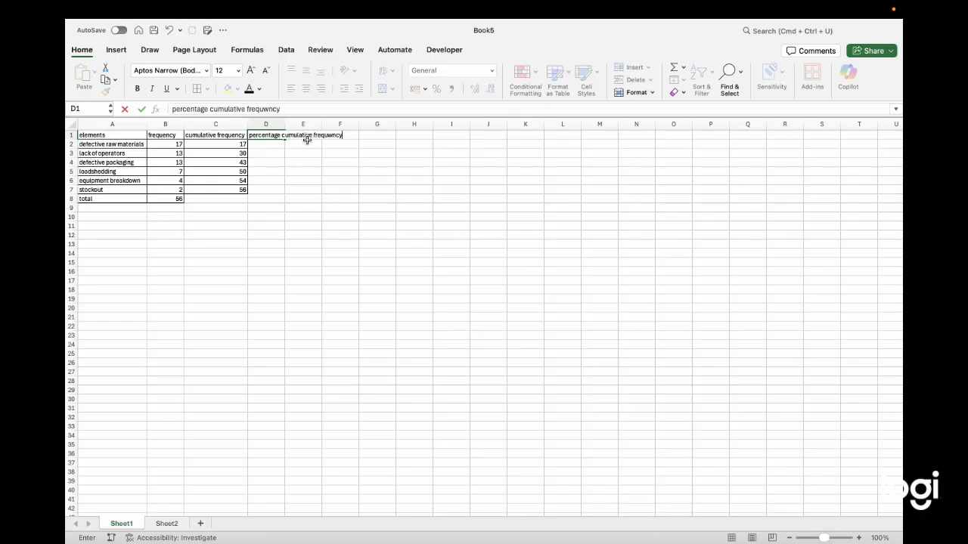
{"action": "key", "text": "BackSpace"}
{"action": "key", "text": "BackSpace"}
{"action": "key", "text": "BackSpace"}
{"action": "type", "text": "ency"}
{"action": "key", "text": "Return"}
{"action": "double_click", "coordinate": [285, 124]}
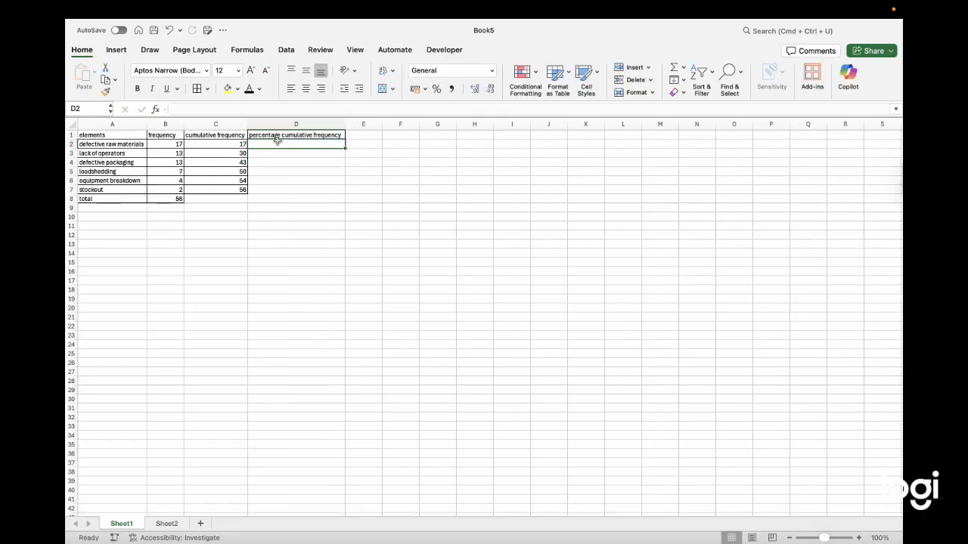
Enter the formula =C2/$B$8 in D2, dividing the cumulative frequency by the absolute reference to the total
{"action": "type", "text": "="}
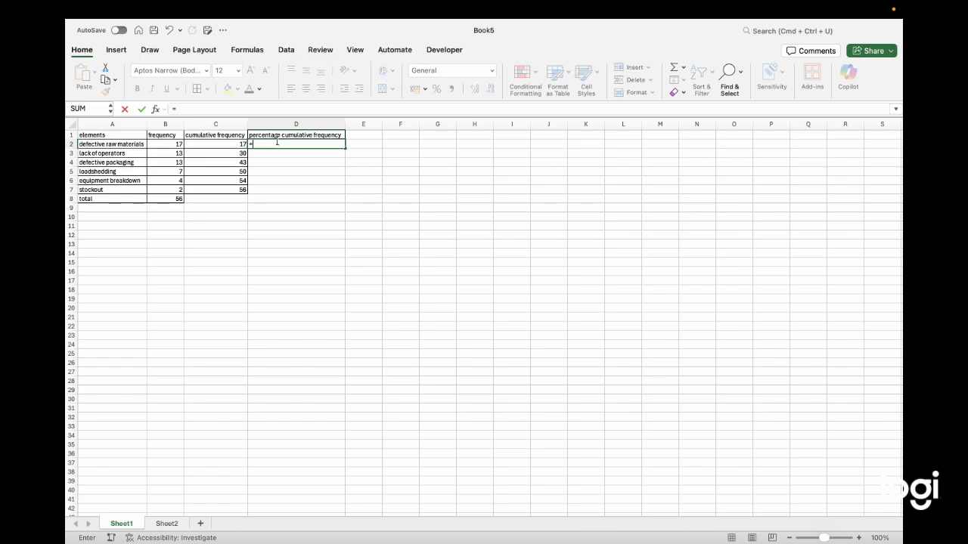
{"action": "left_click", "coordinate": [240, 144]}
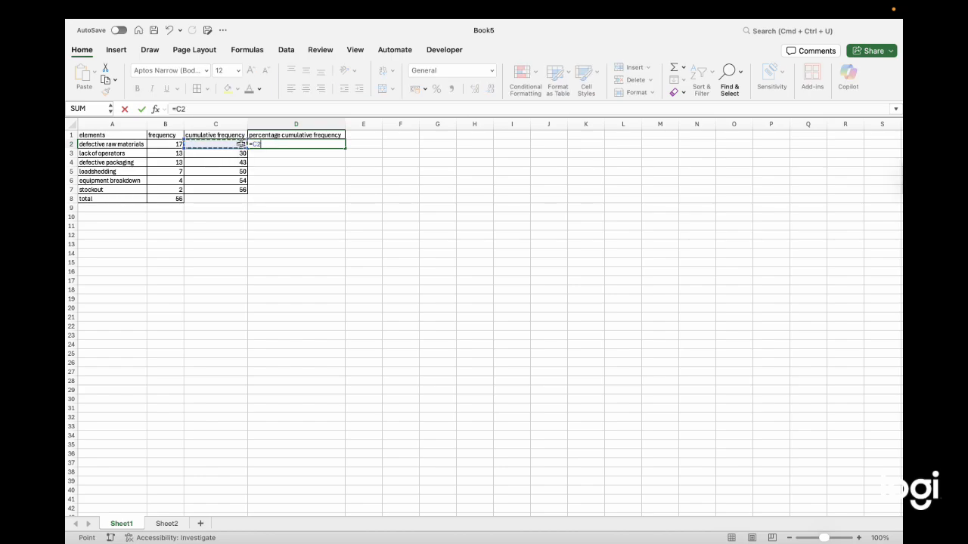
{"action": "type", "text": "/"}
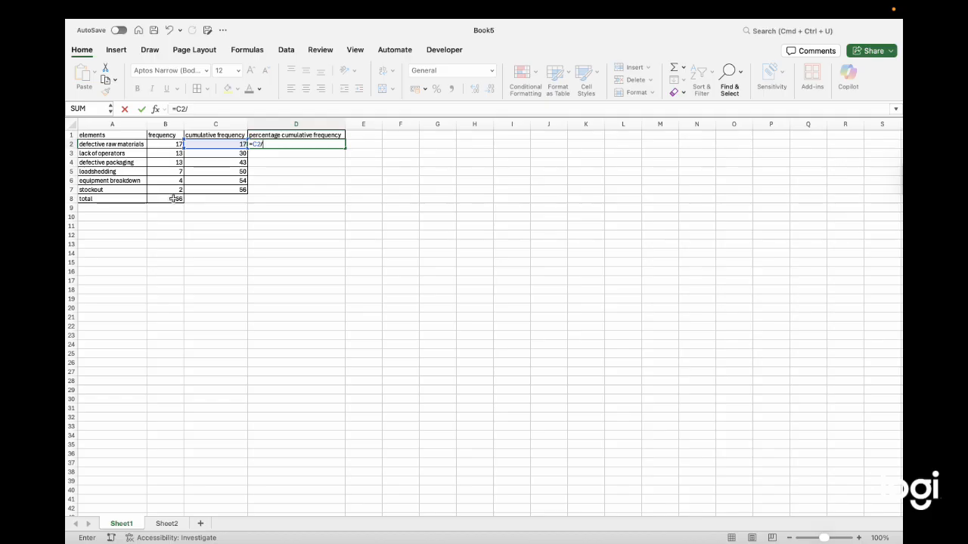
{"action": "left_click", "coordinate": [169, 198]}
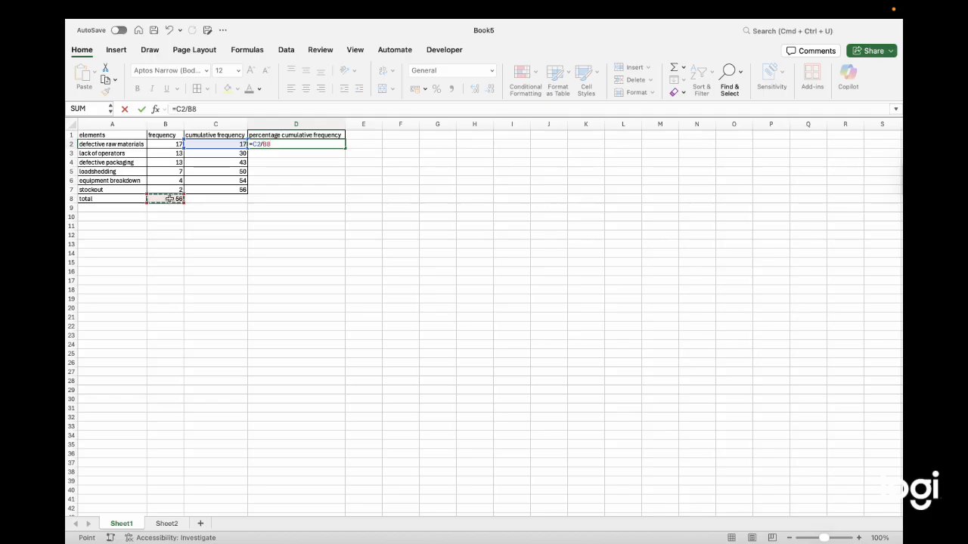
{"action": "left_click", "coordinate": [267, 144]}
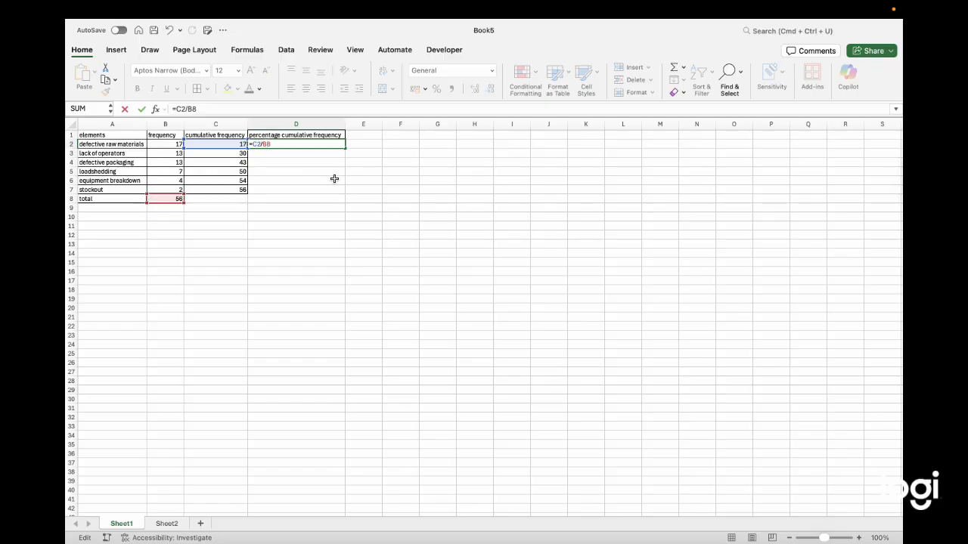
{"action": "type", "text": "$B$"}
{"action": "key", "text": "Return"}
Fill the D2 formula down to D7 and format D2:D7 as percentages
{"action": "left_click", "coordinate": [293, 143]}
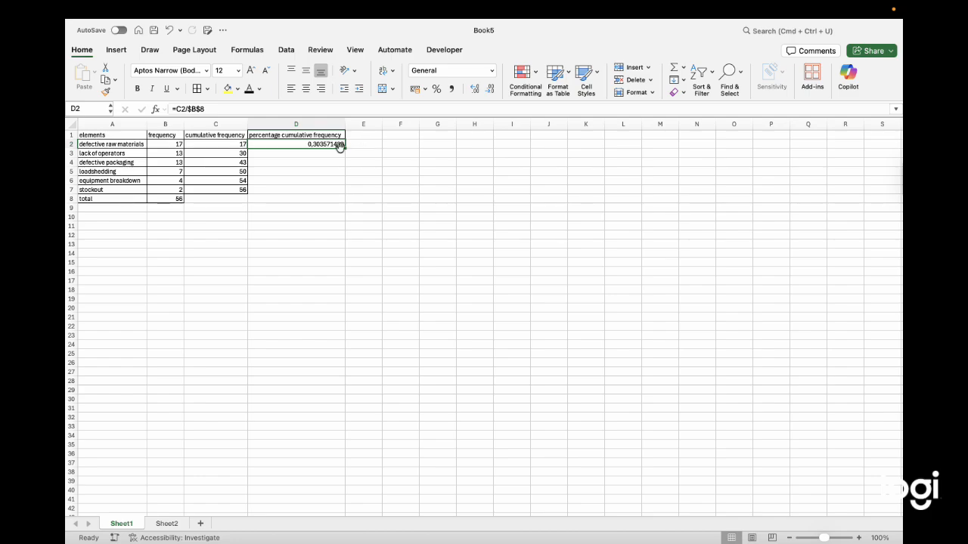
{"action": "left_click_drag", "start_coordinate": [345, 149], "coordinate": [342, 192]}
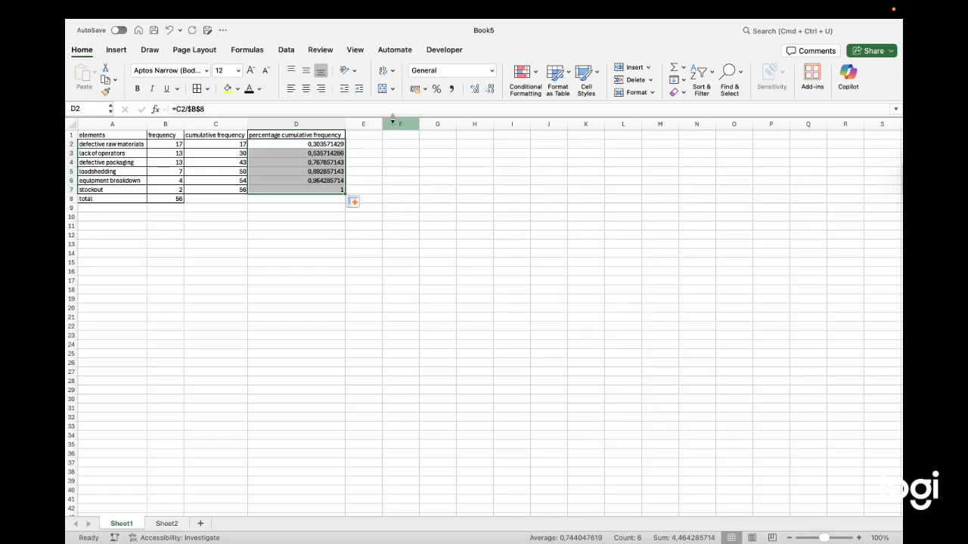
{"action": "left_click", "coordinate": [436, 88]}
{"action": "left_click", "coordinate": [407, 191]}
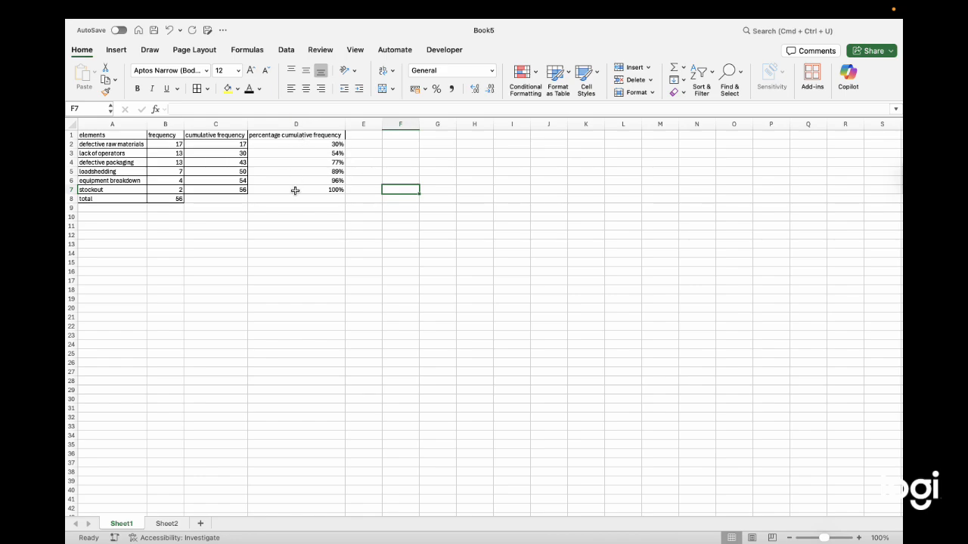
Apply all borders to the percentage cumulative frequency column, D1:D7
{"action": "left_click_drag", "start_coordinate": [269, 136], "coordinate": [322, 190]}
{"action": "left_click", "coordinate": [197, 89]}
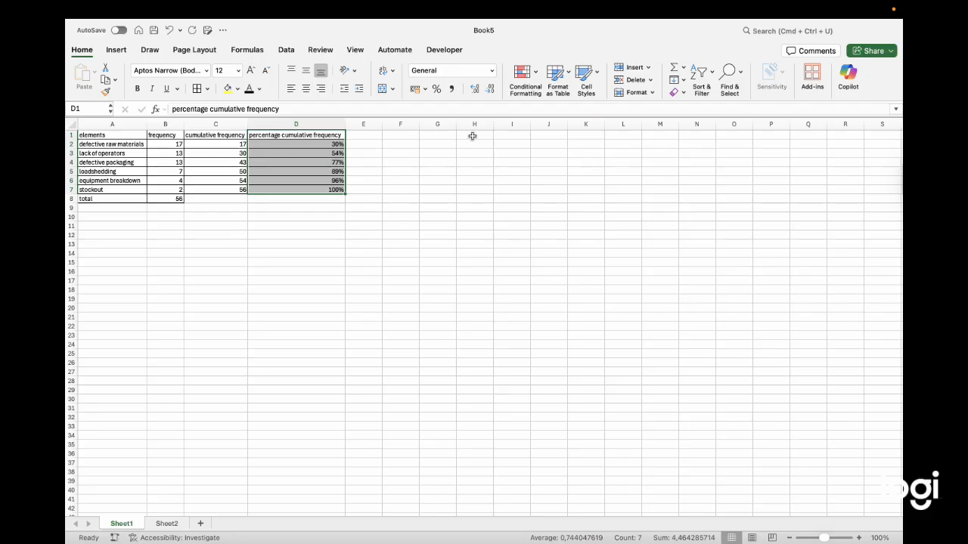
{"action": "right_click", "coordinate": [119, 135]}
{"action": "left_click", "coordinate": [357, 198]}
Insert a combo chart of clustered columns with a secondary-axis line from A1:B7 and D1:D7
{"action": "left_click_drag", "start_coordinate": [301, 136], "coordinate": [319, 188]}
{"action": "left_click_drag", "start_coordinate": [111, 136], "coordinate": [162, 191]}
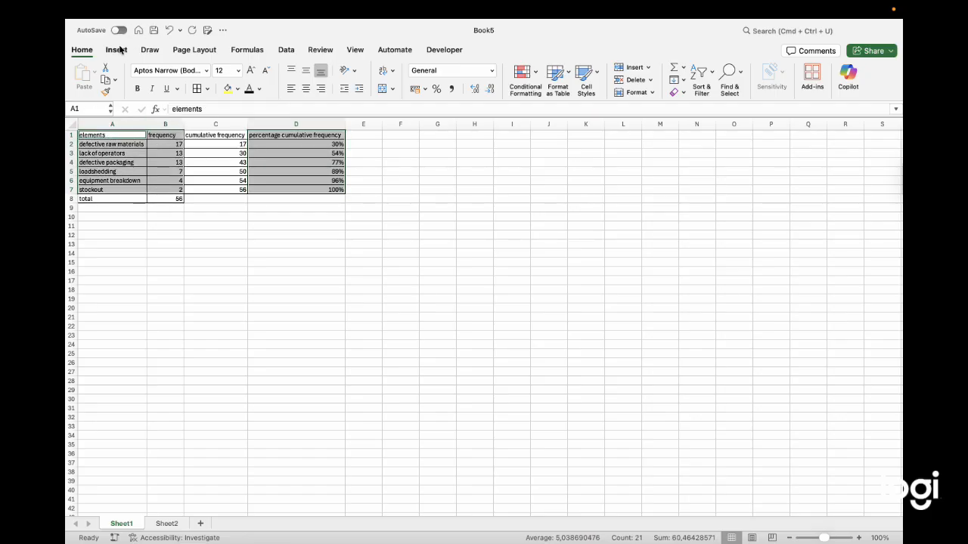
{"action": "left_click", "coordinate": [117, 49]}
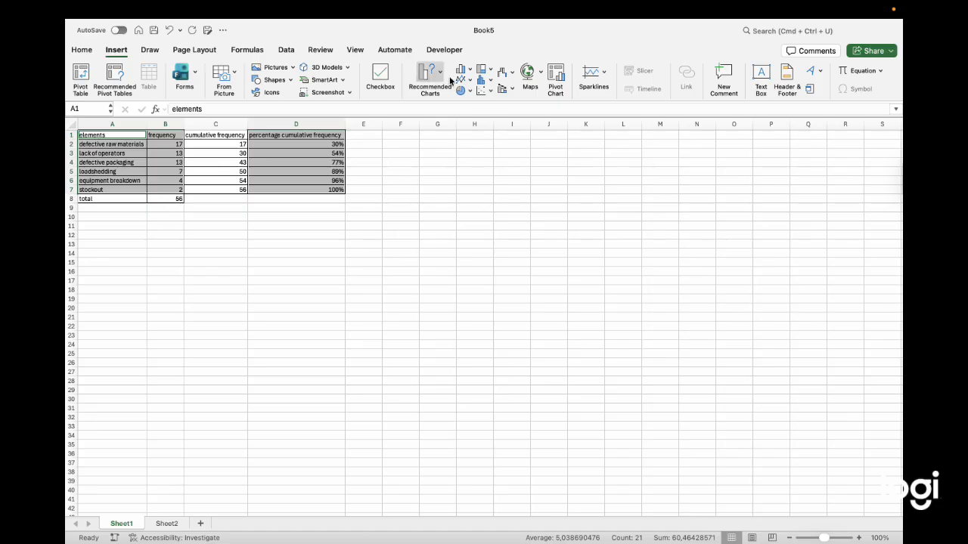
{"action": "left_click", "coordinate": [508, 90]}
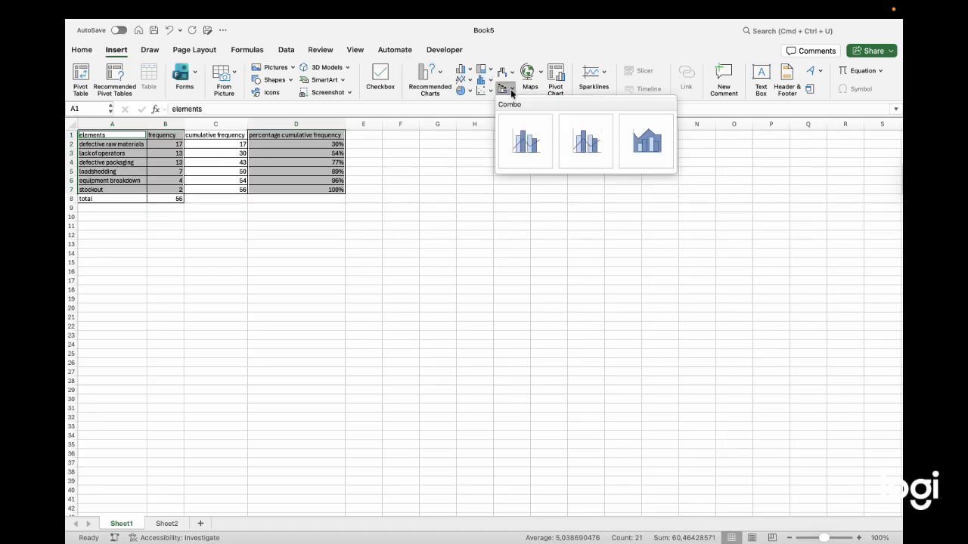
{"action": "left_click", "coordinate": [583, 154]}
Move the combo chart below the table and enlarge it to span about columns D to L and rows 8 to 28
{"action": "left_click_drag", "start_coordinate": [533, 262], "coordinate": [532, 236]}
{"action": "left_click_drag", "start_coordinate": [593, 240], "coordinate": [648, 202]}
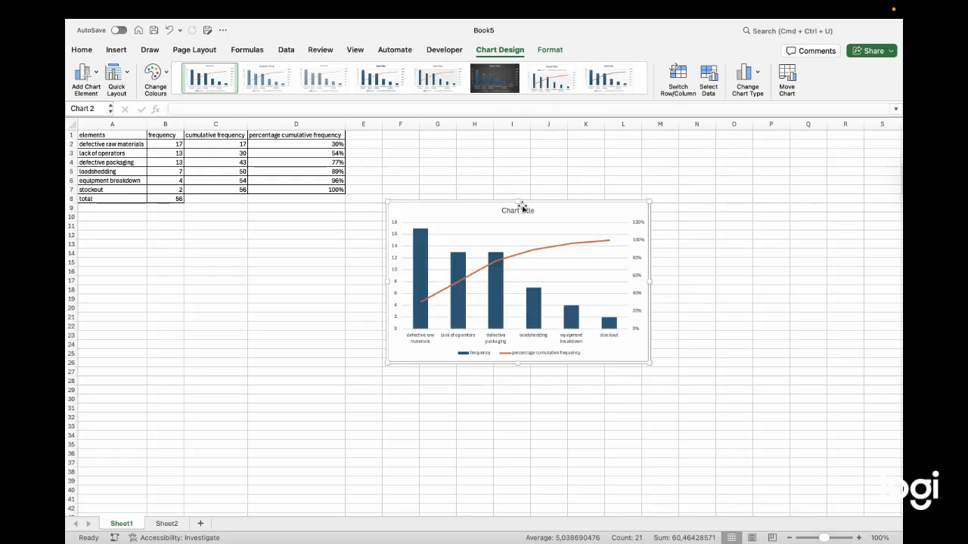
{"action": "left_click_drag", "start_coordinate": [539, 204], "coordinate": [472, 210]}
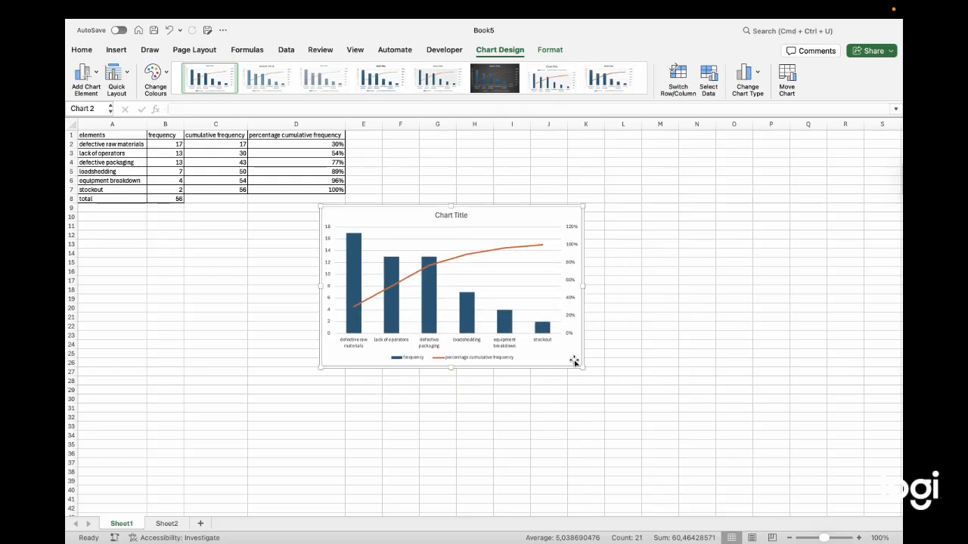
{"action": "left_click_drag", "start_coordinate": [582, 368], "coordinate": [609, 376]}
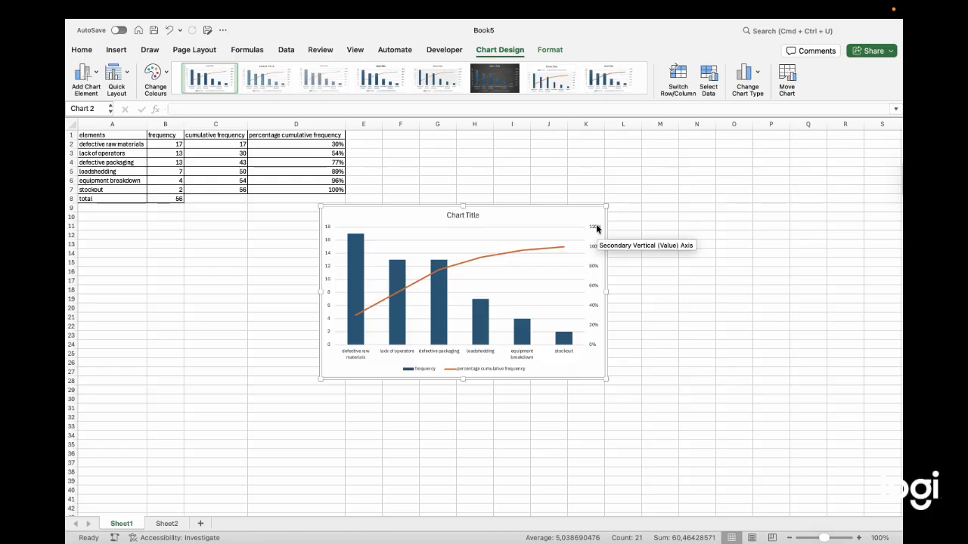
{"action": "left_click_drag", "start_coordinate": [603, 319], "coordinate": [601, 328]}
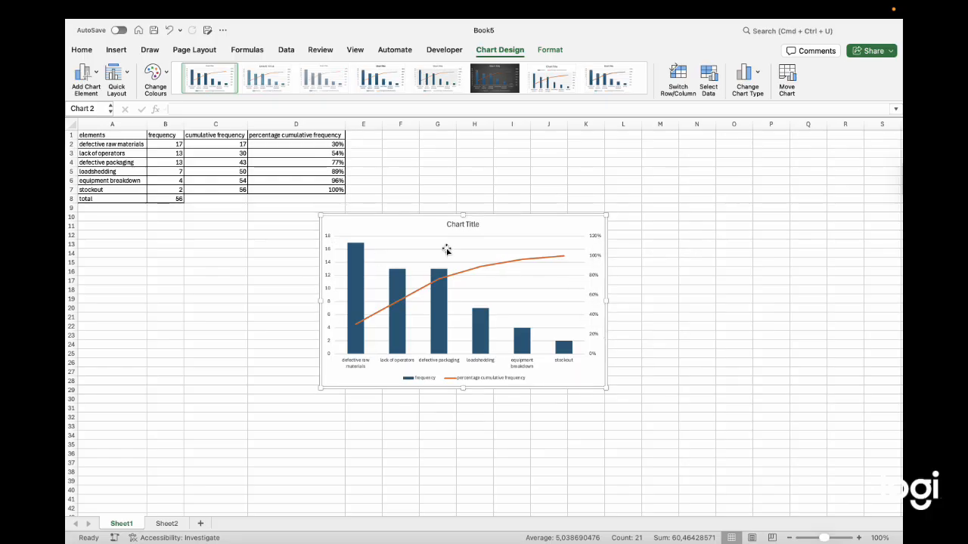
{"action": "left_click_drag", "start_coordinate": [603, 217], "coordinate": [635, 194]}
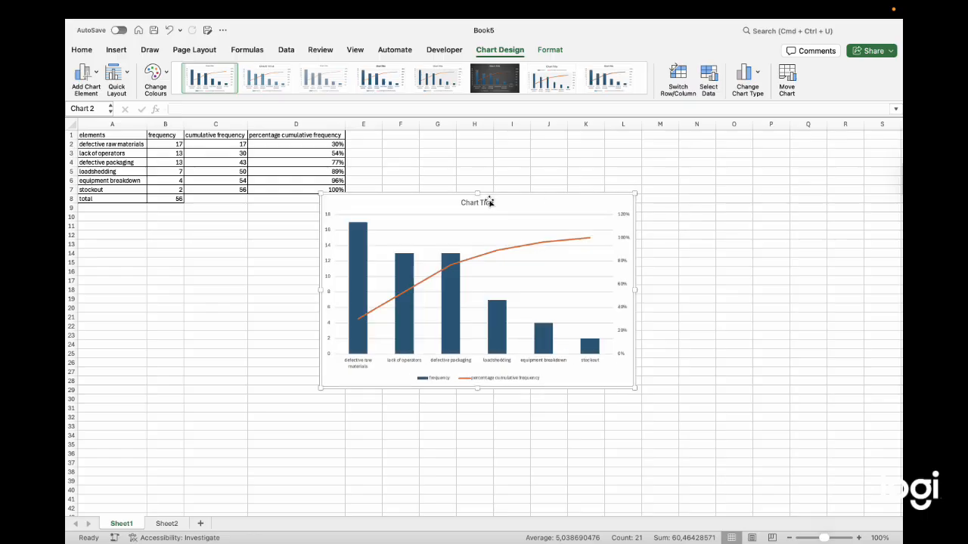
Add a primary horizontal axis title to the chart reading "Elements"
{"action": "left_click", "coordinate": [88, 72]}
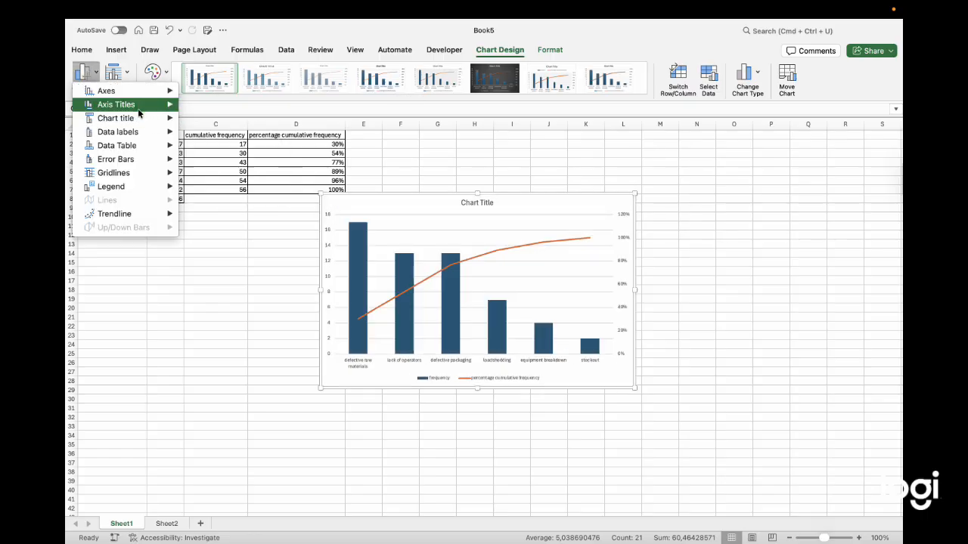
{"action": "mouse_move", "coordinate": [137, 107]}
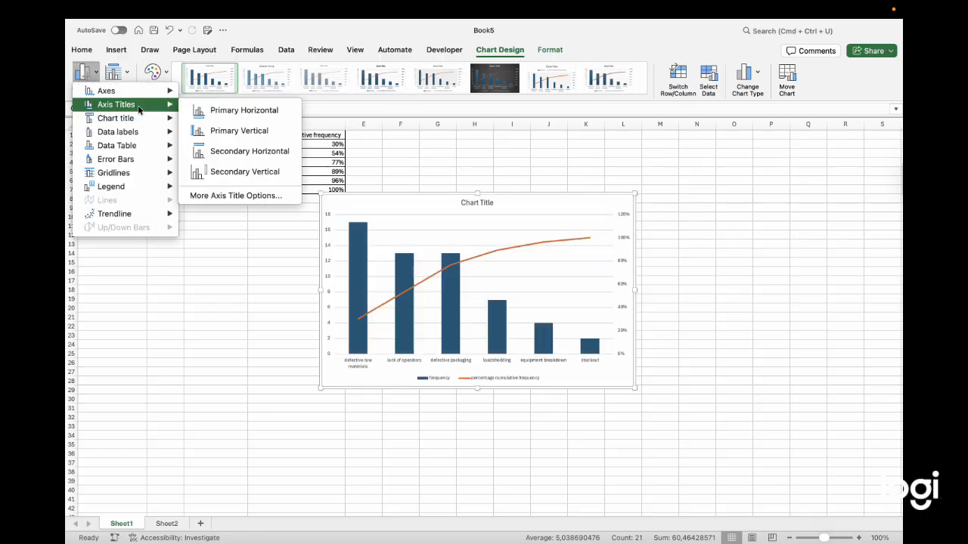
{"action": "left_click", "coordinate": [216, 111]}
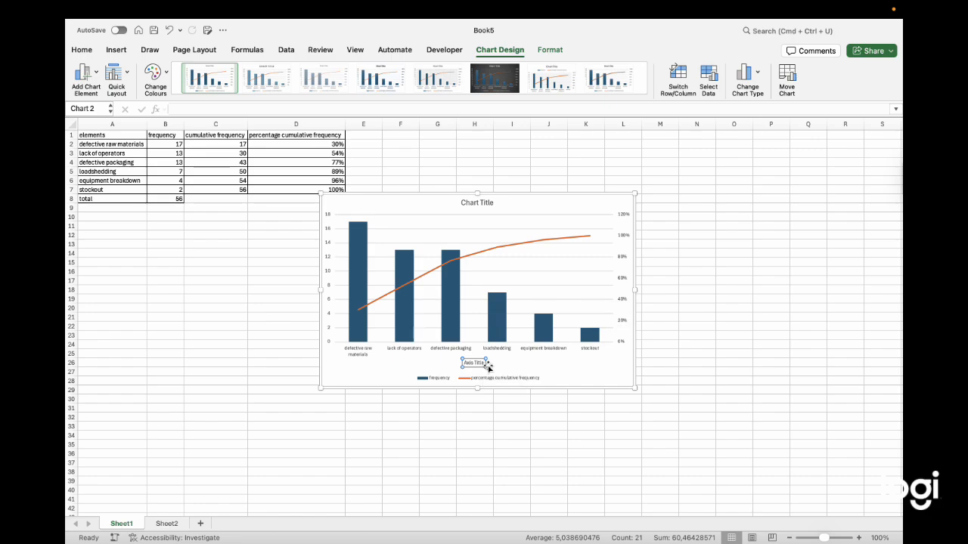
{"action": "key", "text": "BackSpace"}
{"action": "key", "text": "BackSpace"}
{"action": "key", "text": "BackSpace"}
{"action": "key", "text": "BackSpace"}
{"action": "key", "text": "BackSpace"}
{"action": "key", "text": "BackSpace"}
{"action": "key", "text": "BackSpace"}
{"action": "key", "text": "BackSpace"}
{"action": "key", "text": "BackSpace"}
{"action": "key", "text": "BackSpace"}
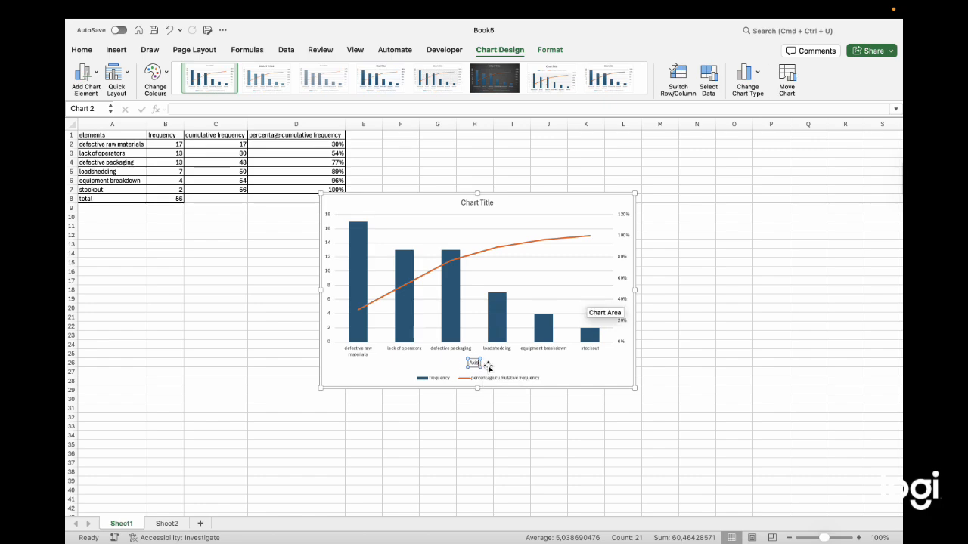
{"action": "type", "text": "Elements"}
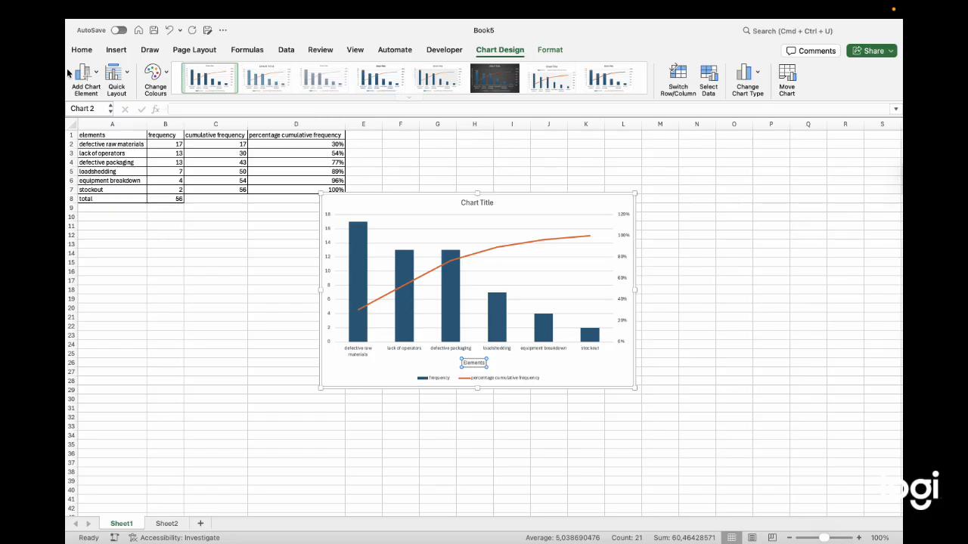
Add a primary vertical axis title to the chart reading "Frequency"
{"action": "left_click", "coordinate": [83, 73]}
{"action": "mouse_move", "coordinate": [127, 104]}
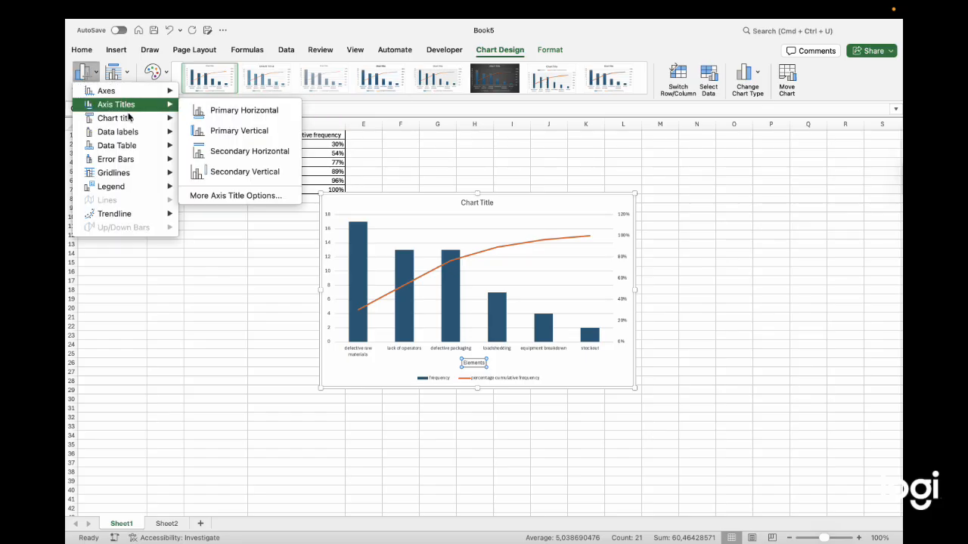
{"action": "left_click", "coordinate": [208, 132]}
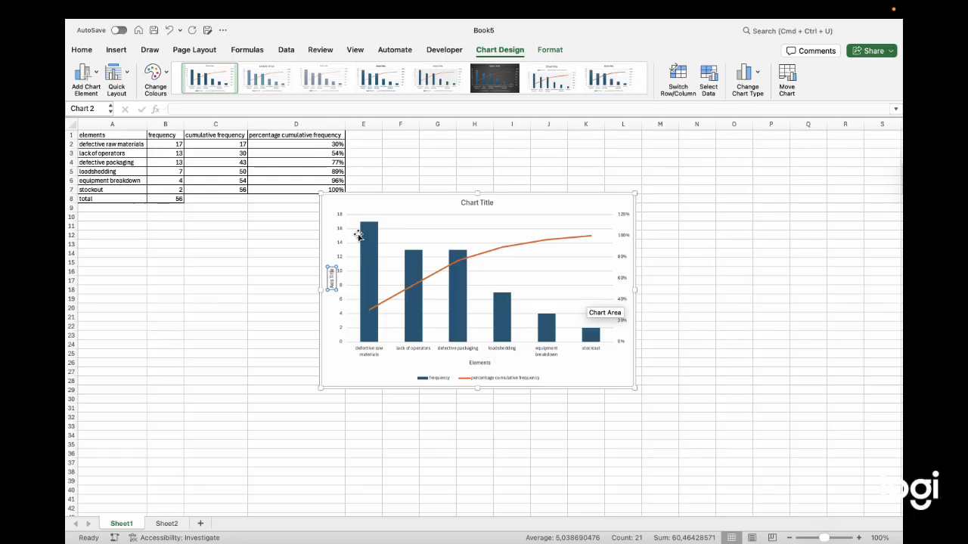
{"action": "key", "text": "BackSpace"}
{"action": "key", "text": "BackSpace"}
{"action": "key", "text": "BackSpace"}
{"action": "key", "text": "BackSpace"}
{"action": "key", "text": "BackSpace"}
{"action": "key", "text": "BackSpace"}
{"action": "key", "text": "BackSpace"}
{"action": "key", "text": "BackSpace"}
{"action": "key", "text": "BackSpace"}
{"action": "key", "text": "BackSpace"}
{"action": "type", "text": "Frequency"}
Add a secondary vertical axis title to the chart reading "% cumulative frequency"
{"action": "left_click", "coordinate": [83, 74]}
{"action": "mouse_move", "coordinate": [127, 107]}
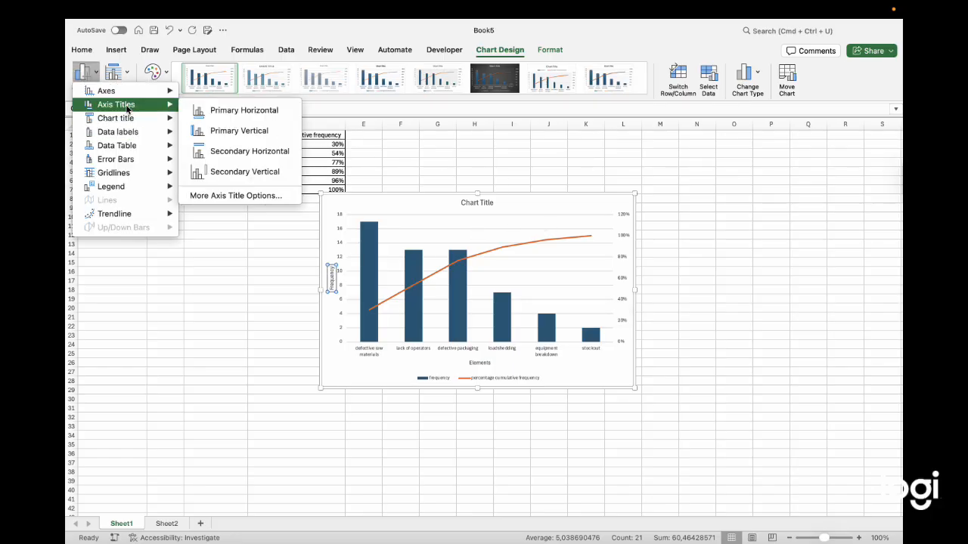
{"action": "left_click", "coordinate": [236, 172]}
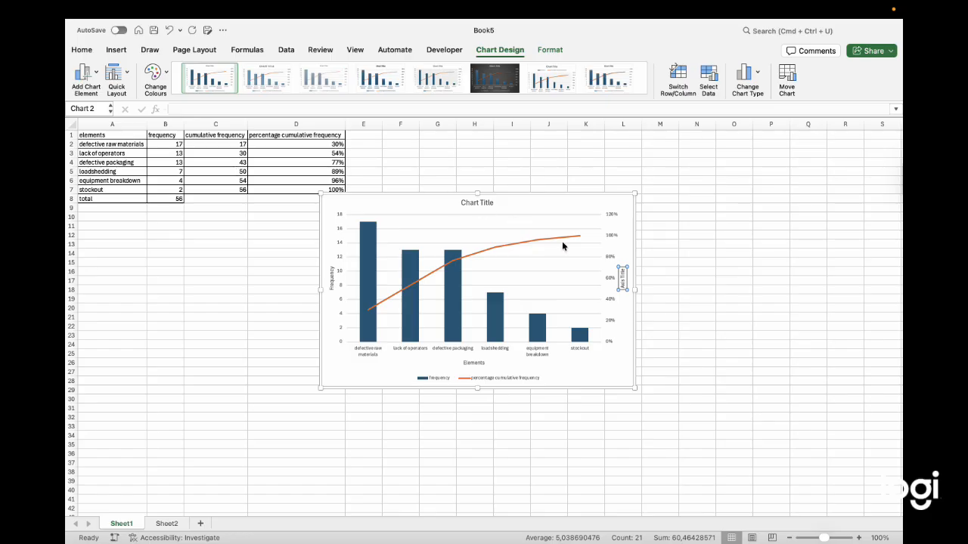
{"action": "double_click", "coordinate": [625, 273]}
{"action": "key", "text": "BackSpace"}
{"action": "key", "text": "BackSpace"}
{"action": "key", "text": "BackSpace"}
{"action": "key", "text": "BackSpace"}
{"action": "key", "text": "BackSpace"}
{"action": "key", "text": "BackSpace"}
{"action": "type", "text": "Pe cumu"}
{"action": "key", "text": "BackSpace"}
{"action": "key", "text": "BackSpace"}
{"action": "key", "text": "BackSpace"}
{"action": "type", "text": "umulative"}
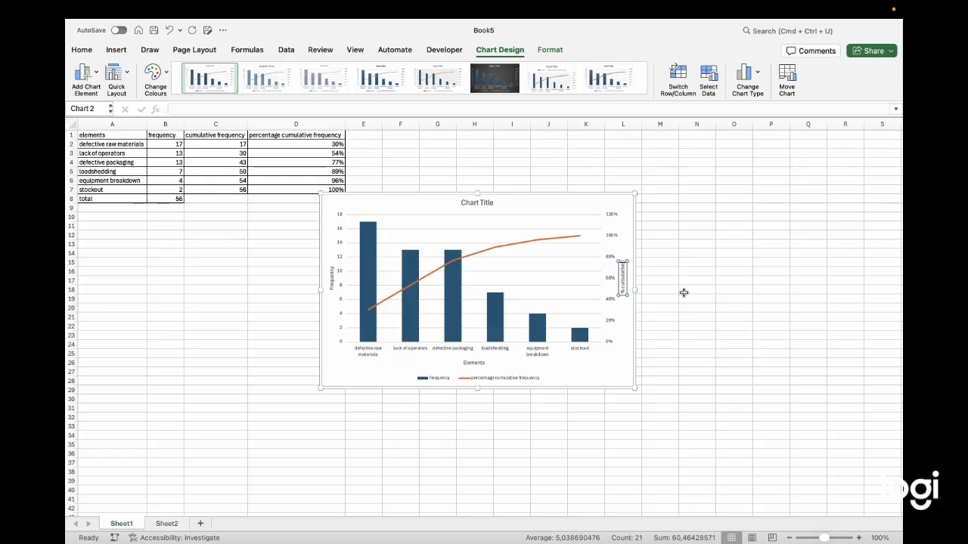
{"action": "type", "text": " frequency"}
{"action": "key", "text": "BackSpace"}
Replace the placeholder chart title with "Causes of Defects"
{"action": "left_click", "coordinate": [487, 203]}
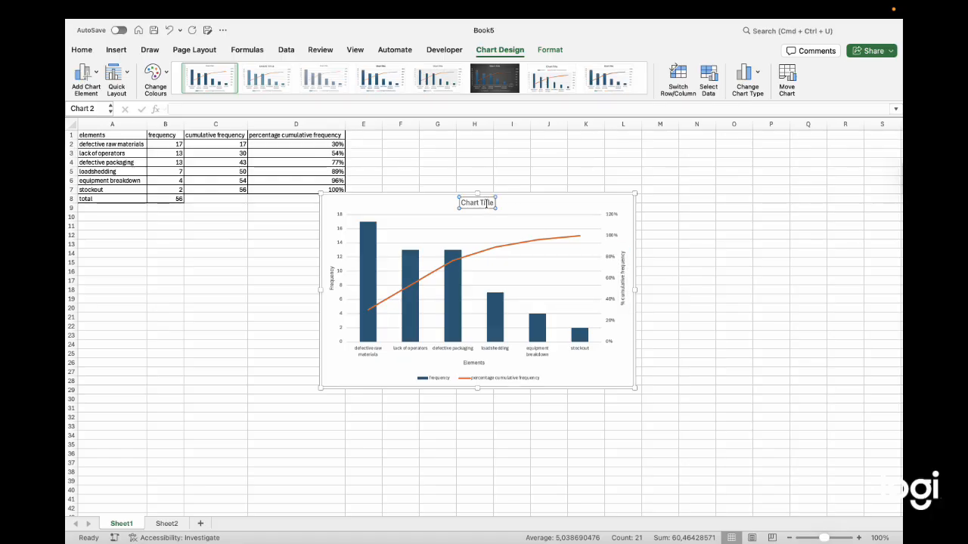
{"action": "key", "text": "BackSpace"}
{"action": "key", "text": "BackSpace"}
{"action": "key", "text": "BackSpace"}
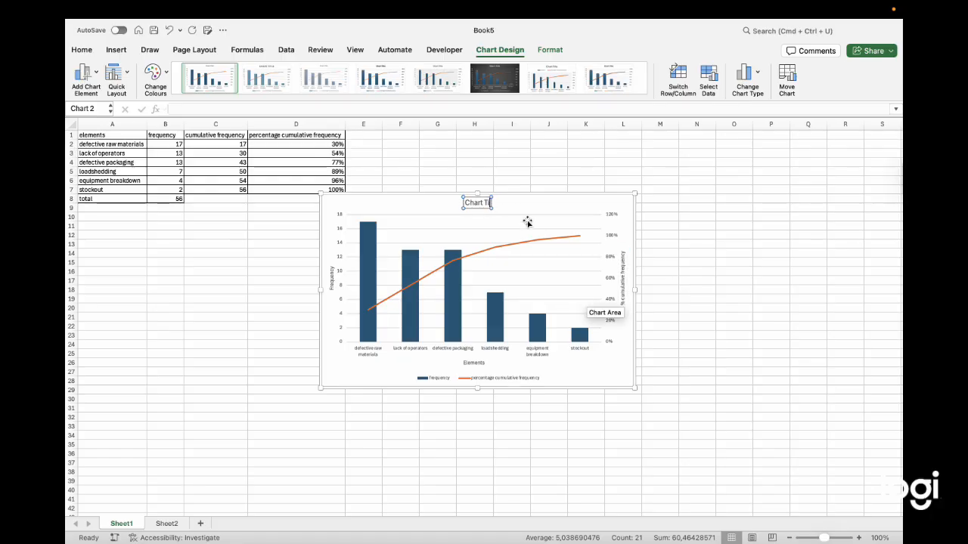
{"action": "key", "text": "BackSpace"}
{"action": "key", "text": "BackSpace"}
{"action": "key", "text": "BackSpace"}
{"action": "key", "text": "BackSpace"}
{"action": "key", "text": "BackSpace"}
{"action": "key", "text": "BackSpace"}
{"action": "key", "text": "BackSpace"}
{"action": "key", "text": "BackSpace"}
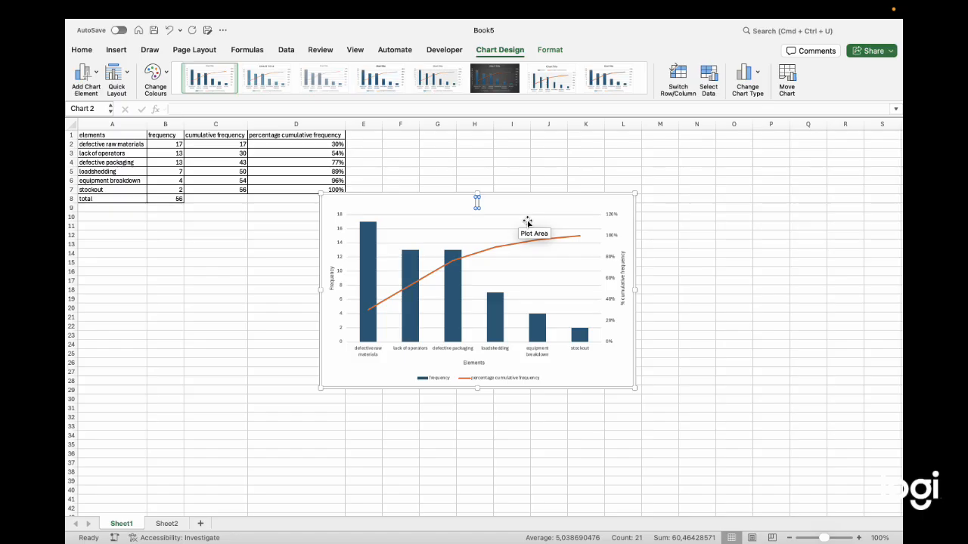
{"action": "type", "text": "Causes of Defects"}
Extend the chart title to "Pareto chart showing the frequency and Causes of Defects" and move the chart down to start at row 10, clear of the table
{"action": "type", "text": "pareto"}
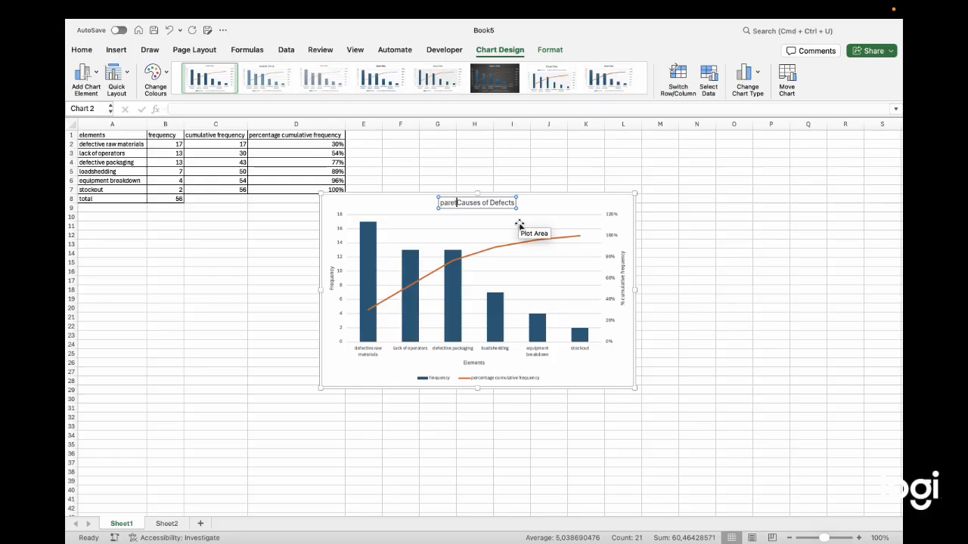
{"action": "key", "text": "BackSpace"}
{"action": "key", "text": "BackSpace"}
{"action": "key", "text": "BackSpace"}
{"action": "key", "text": "BackSpace"}
{"action": "key", "text": "BackSpace"}
{"action": "key", "text": "BackSpace"}
{"action": "key", "text": "BackSpace"}
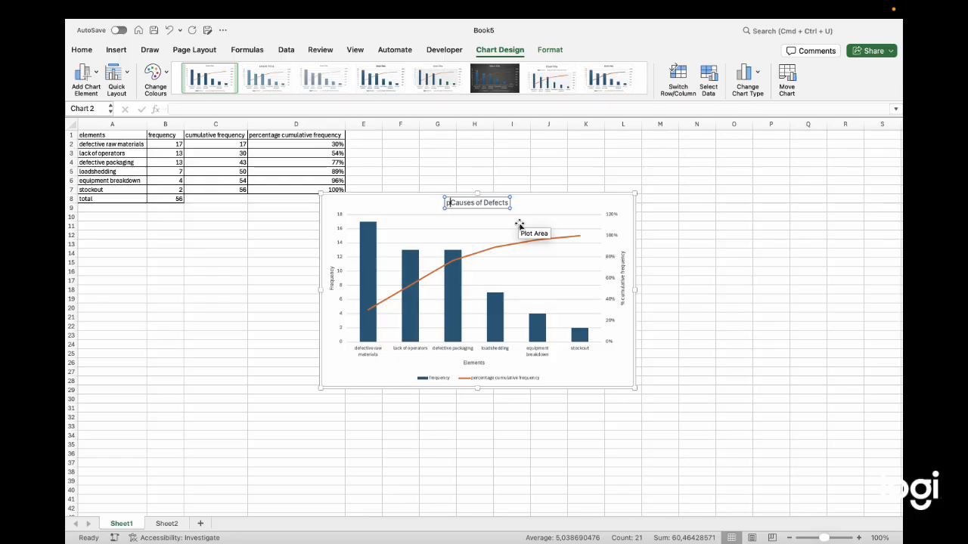
{"action": "type", "text": "Paret"}
{"action": "type", "text": "o chart"}
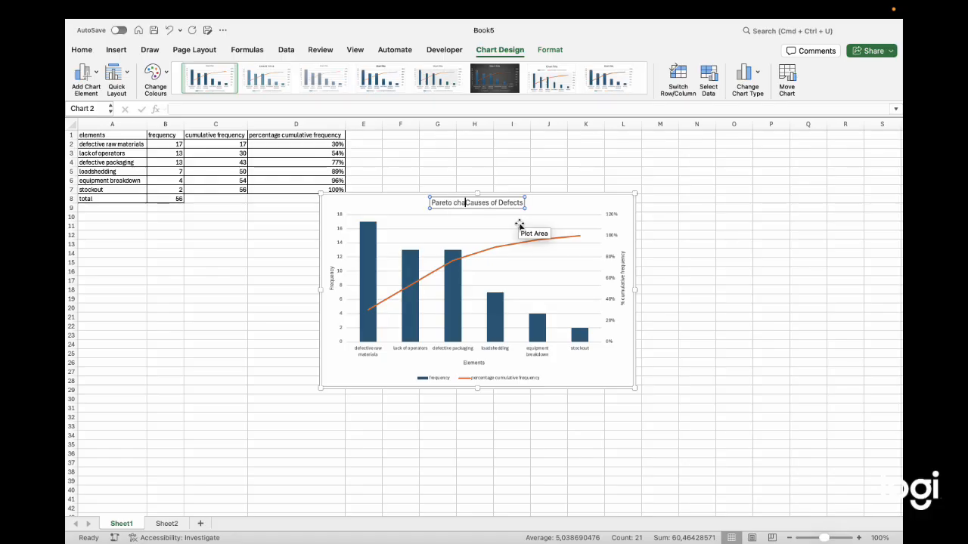
{"action": "type", "text": " showing the"}
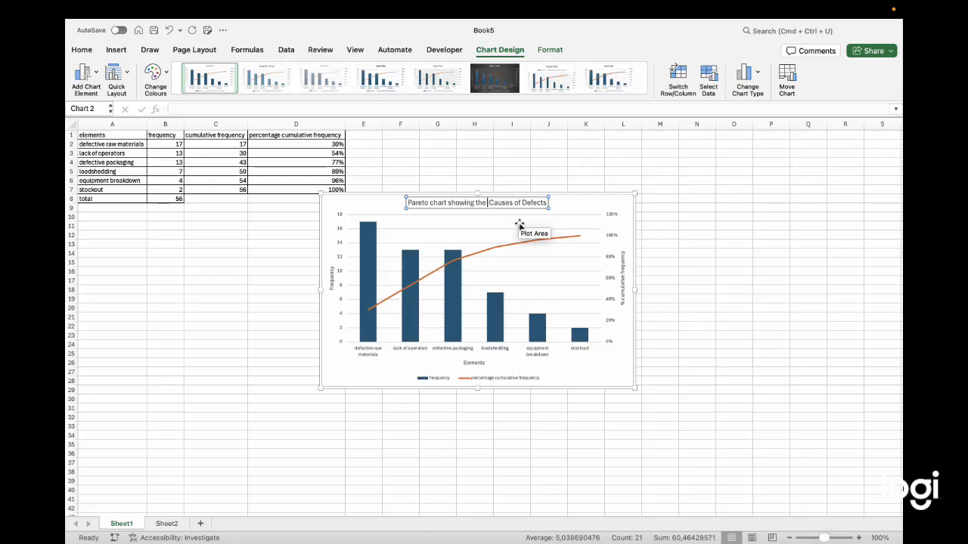
{"action": "type", "text": "frequency and"}
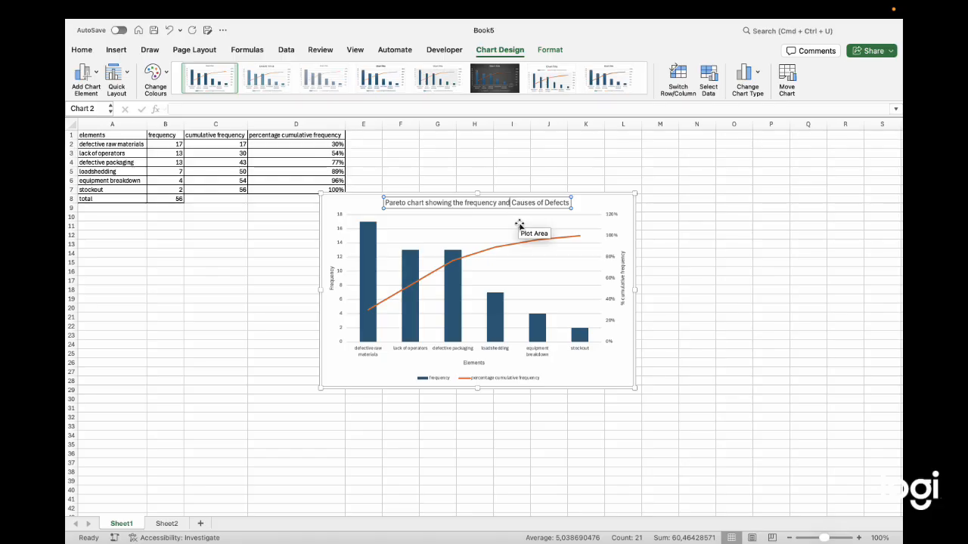
{"action": "left_click_drag", "start_coordinate": [593, 203], "coordinate": [567, 223]}
{"action": "left_click", "coordinate": [659, 217]}
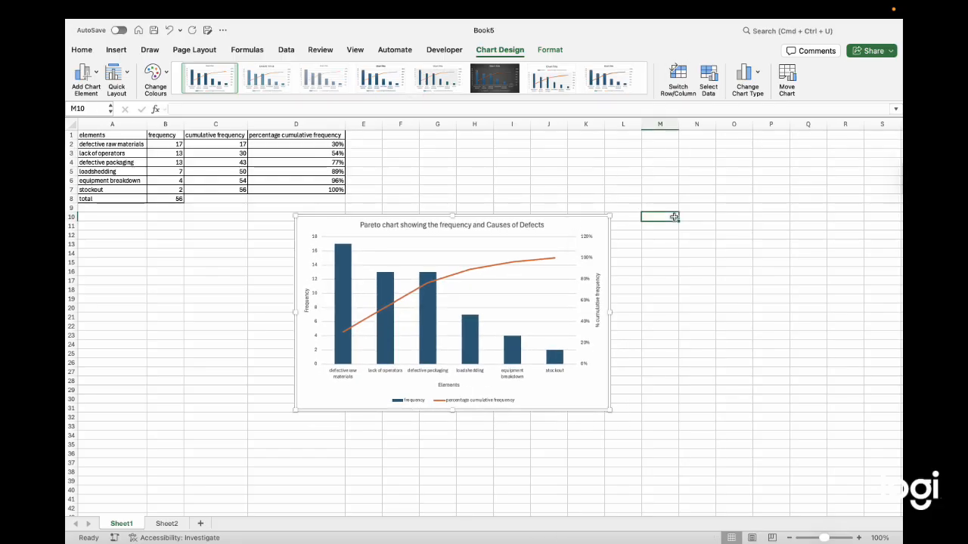
Draw a horizontal straight line about 3.47" long from the 80% mark on the secondary axis to the cumulative frequency curve
{"action": "left_click", "coordinate": [117, 49]}
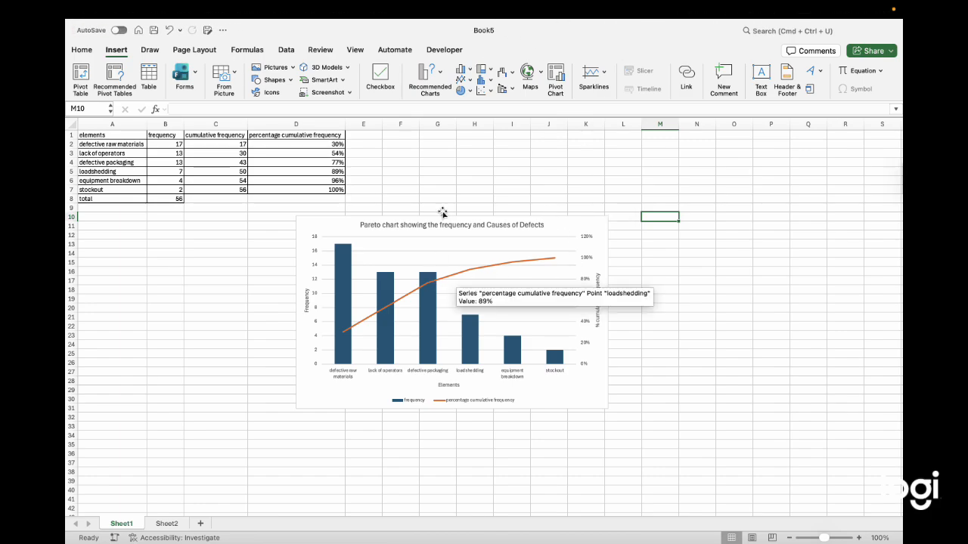
{"action": "left_click", "coordinate": [151, 50]}
{"action": "left_click", "coordinate": [118, 49]}
{"action": "left_click", "coordinate": [287, 81]}
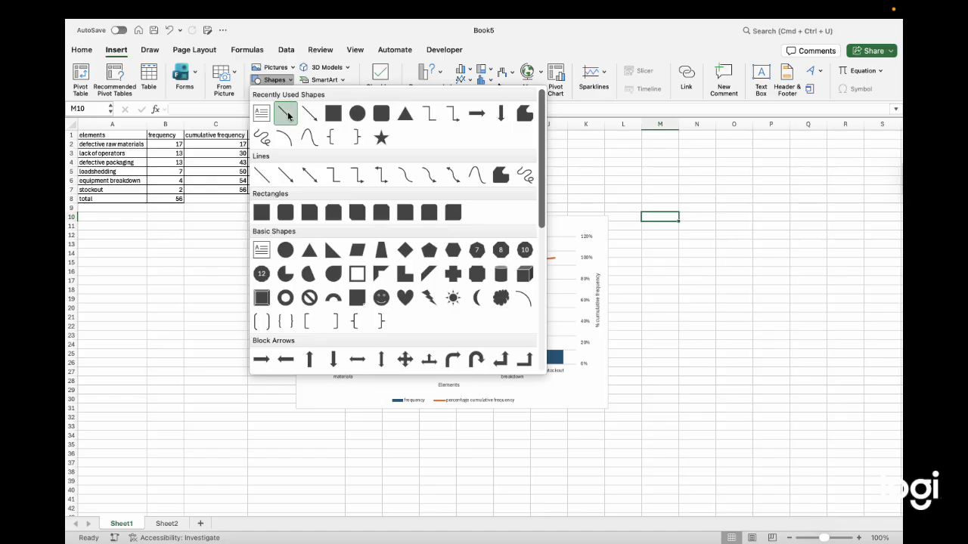
{"action": "left_click", "coordinate": [286, 111]}
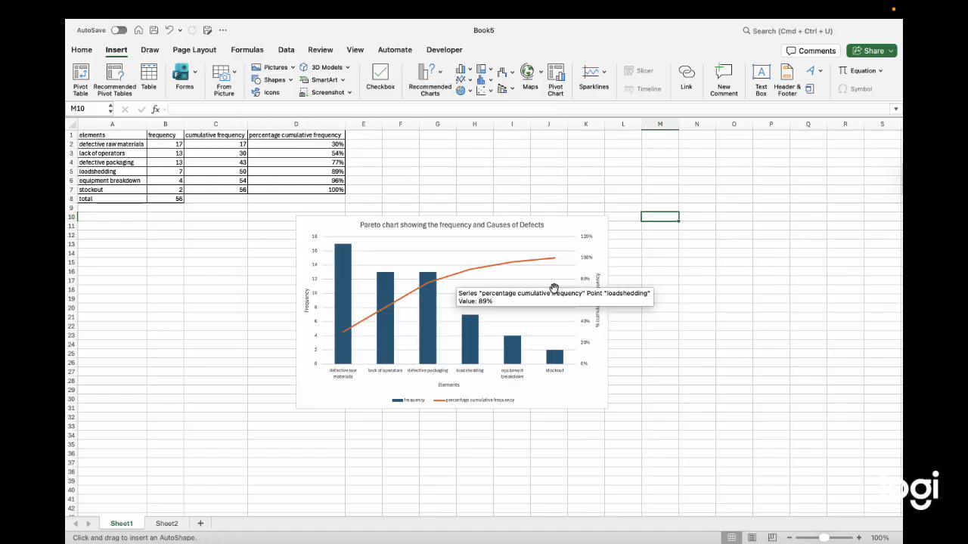
{"action": "left_click_drag", "start_coordinate": [576, 279], "coordinate": [472, 282]}
{"action": "left_click", "coordinate": [426, 278]}
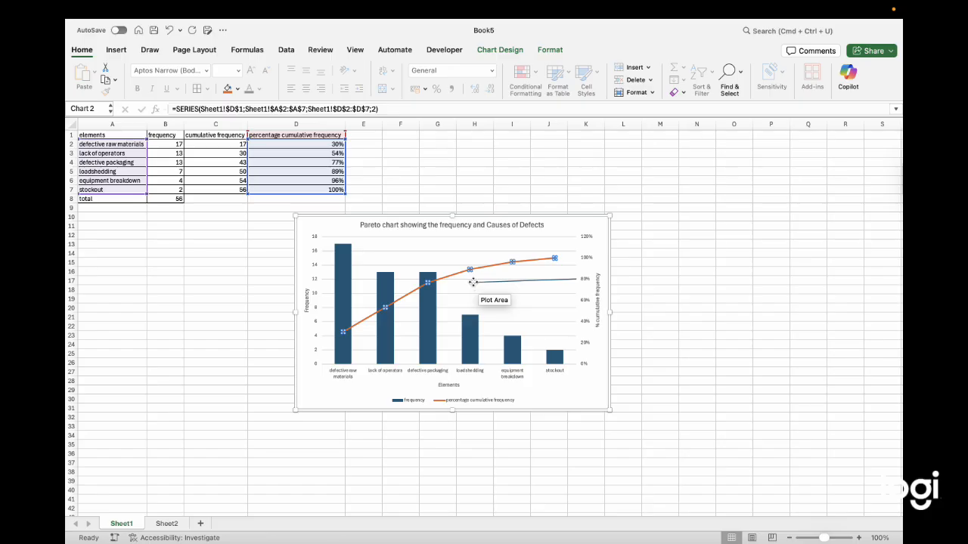
{"action": "left_click", "coordinate": [474, 282]}
{"action": "left_click_drag", "start_coordinate": [473, 282], "coordinate": [433, 280]}
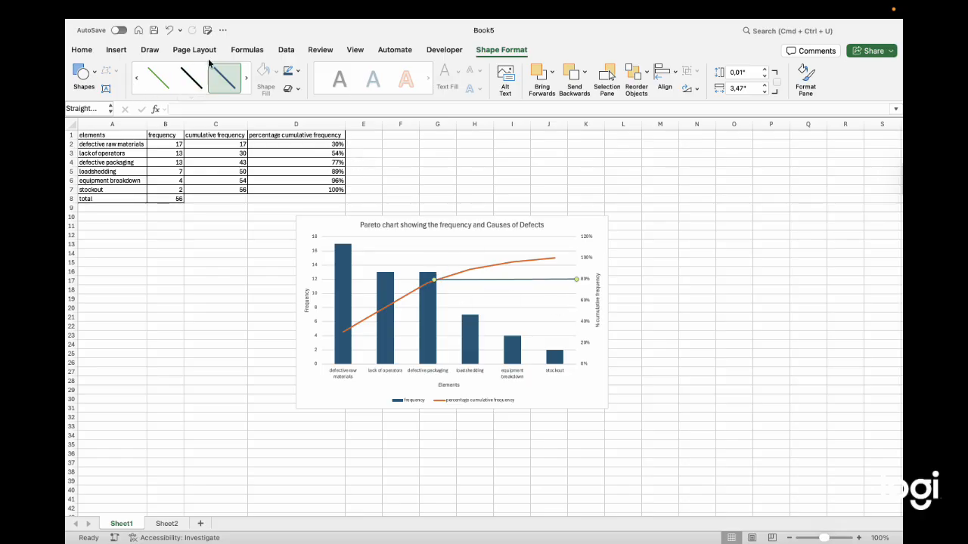
Format the horizontal 80% line with a red outline and a dash-dot dash type
{"action": "left_click", "coordinate": [298, 70]}
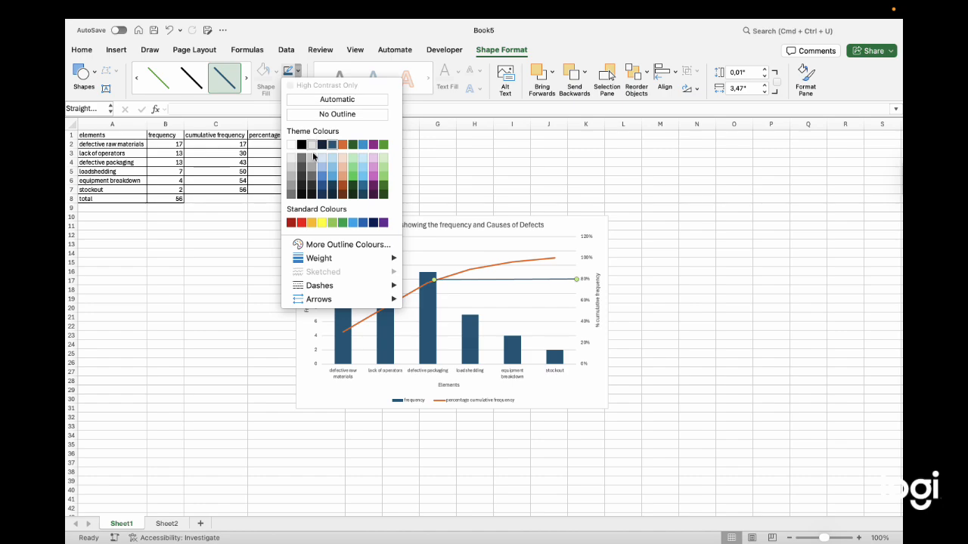
{"action": "left_click", "coordinate": [300, 222]}
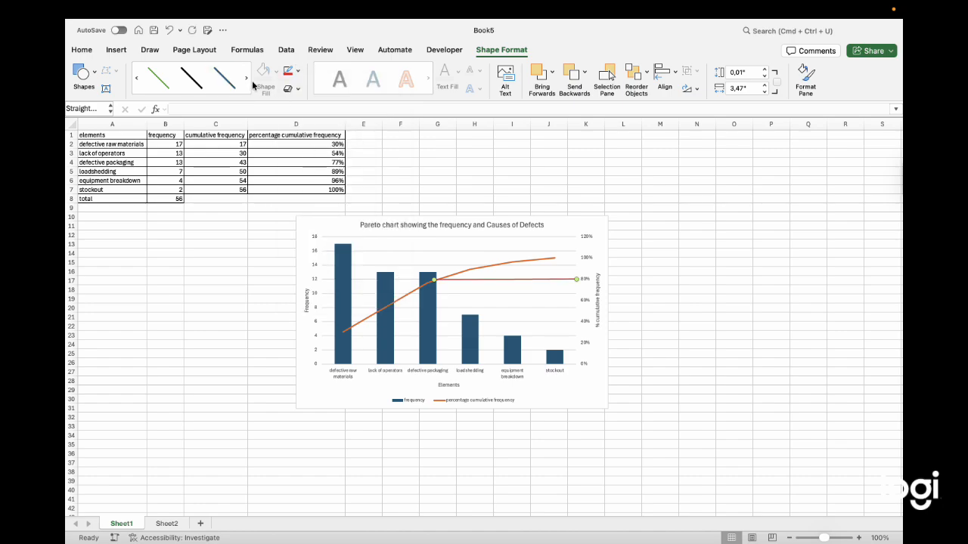
{"action": "right_click", "coordinate": [490, 281]}
{"action": "mouse_move", "coordinate": [510, 268]}
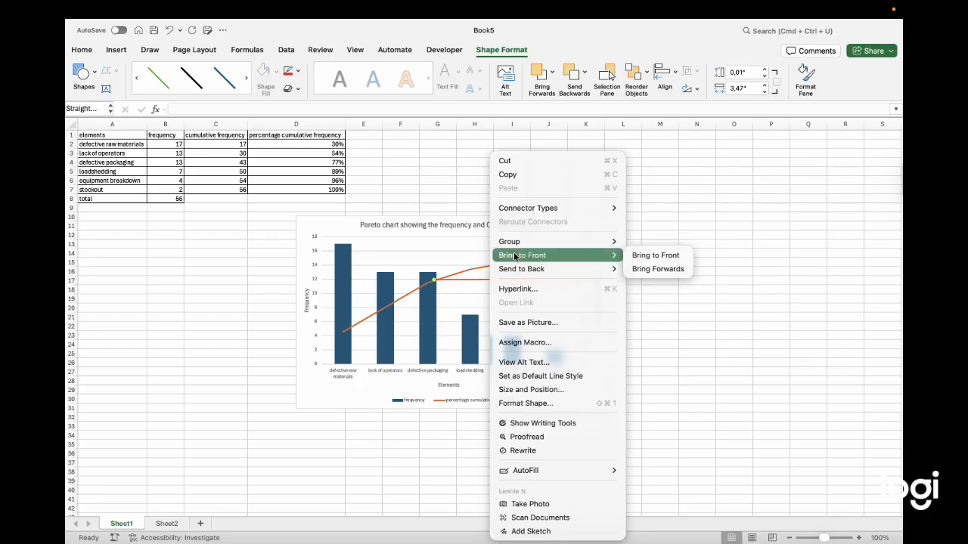
{"action": "left_click", "coordinate": [533, 404]}
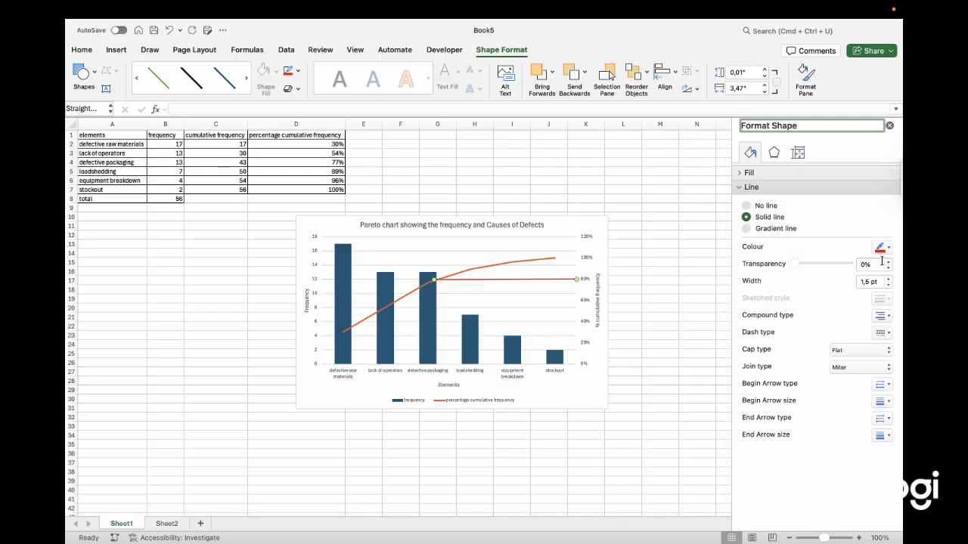
{"action": "left_click", "coordinate": [886, 334]}
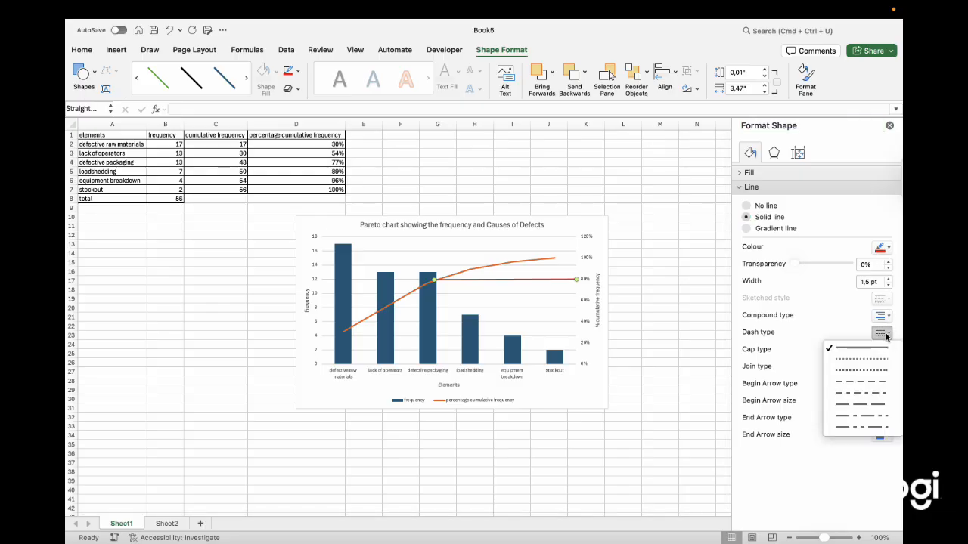
{"action": "left_click", "coordinate": [856, 421]}
{"action": "left_click", "coordinate": [623, 255]}
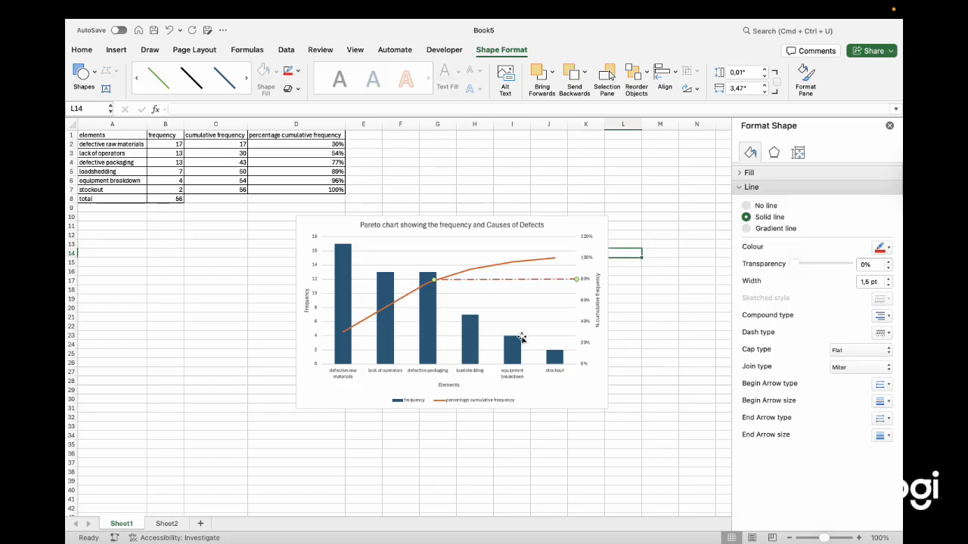
Copy the red dash-dot line and paste a duplicate at cell J6
{"action": "left_click", "coordinate": [437, 279]}
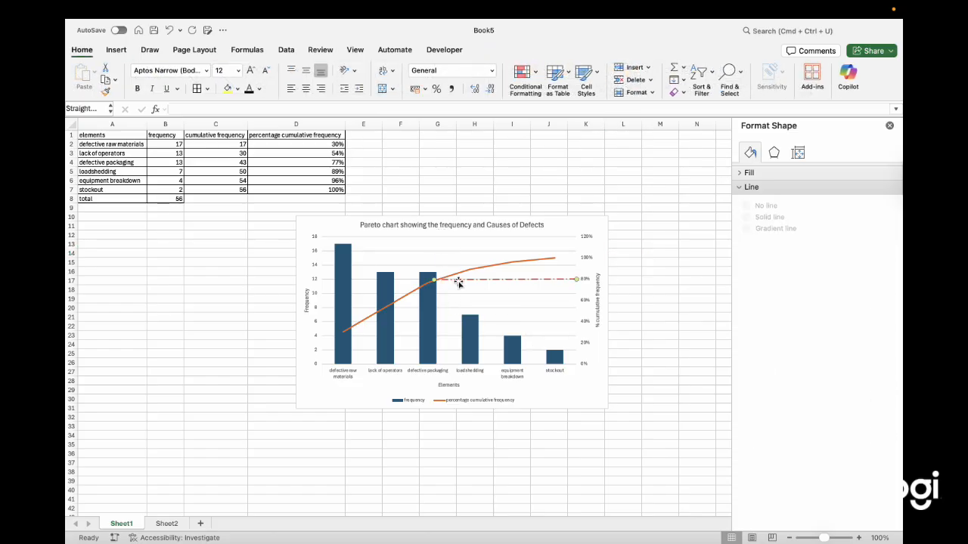
{"action": "right_click", "coordinate": [459, 281]}
{"action": "left_click", "coordinate": [485, 175]}
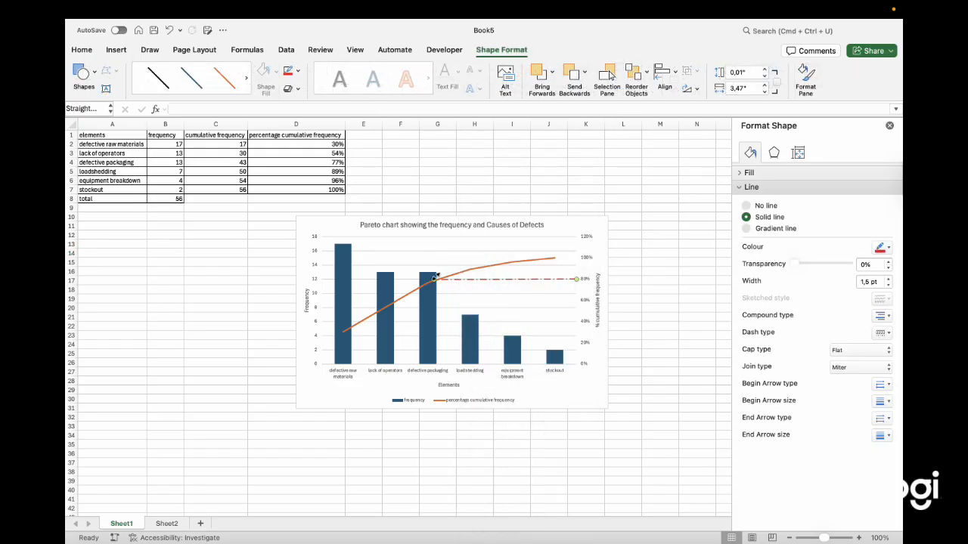
{"action": "right_click", "coordinate": [447, 268]}
{"action": "left_click", "coordinate": [566, 210]}
{"action": "right_click", "coordinate": [560, 179]}
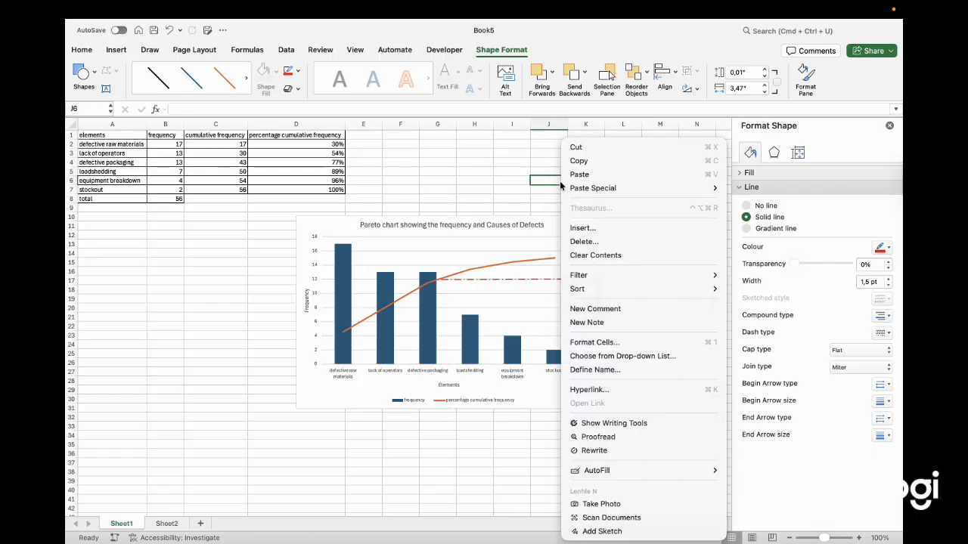
{"action": "left_click", "coordinate": [579, 175]}
Reposition the duplicate line vertically, about 2.03" tall, from the 80% line's meeting point with the curve down to the horizontal axis
{"action": "left_click_drag", "start_coordinate": [577, 179], "coordinate": [471, 286]}
{"action": "left_click_drag", "start_coordinate": [571, 289], "coordinate": [431, 363]}
{"action": "left_click_drag", "start_coordinate": [431, 283], "coordinate": [434, 280]}
{"action": "left_click_drag", "start_coordinate": [431, 361], "coordinate": [432, 363]}
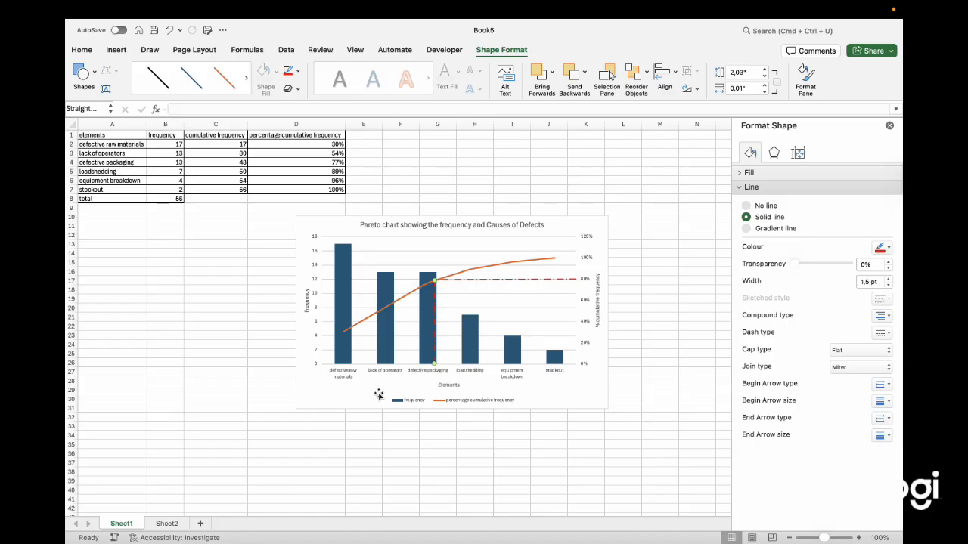
{"action": "left_click", "coordinate": [658, 398]}
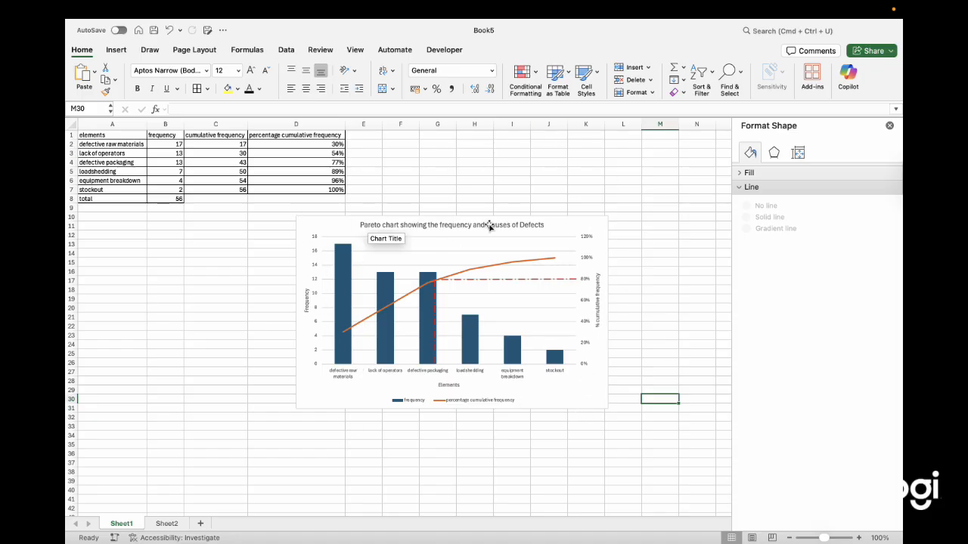
{"action": "mouse_move", "coordinate": [92, 12]}
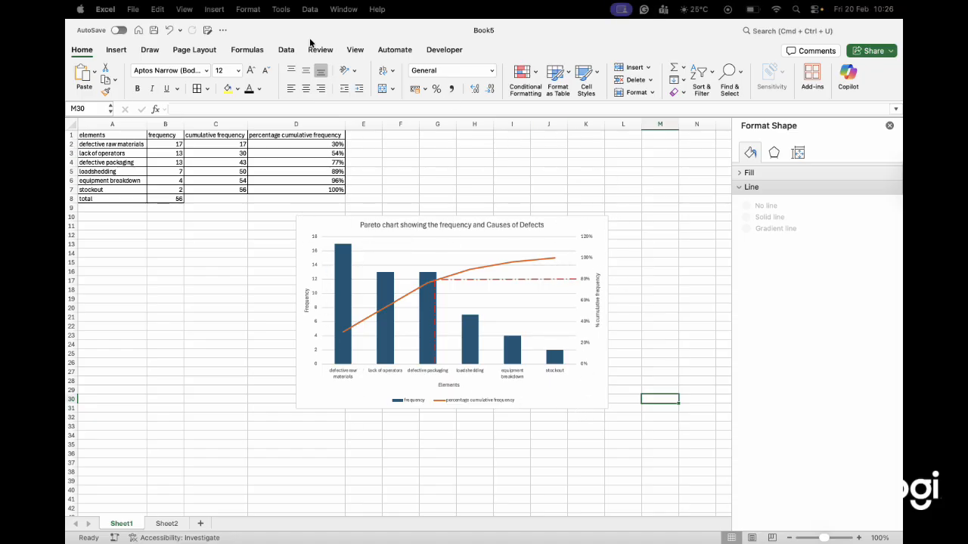
{"action": "left_click", "coordinate": [622, 9]}
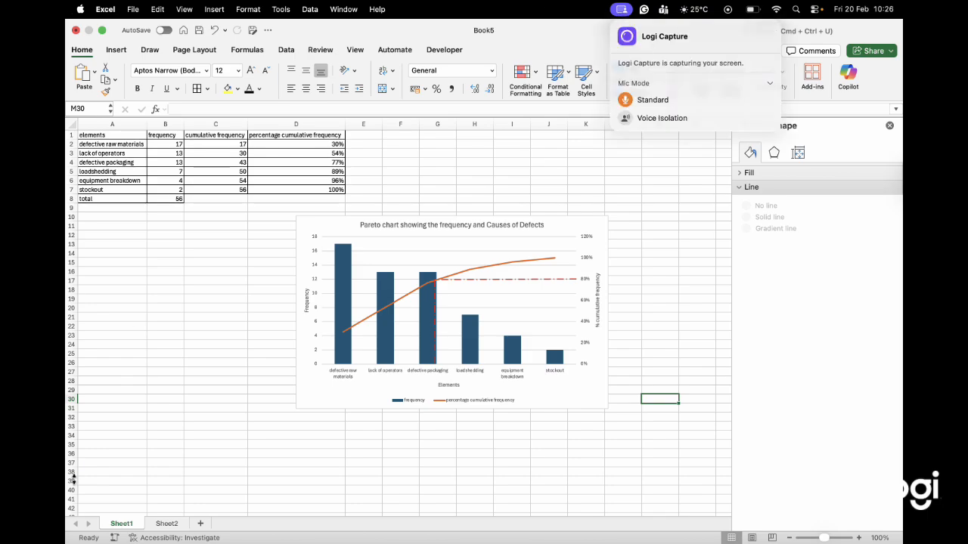
{"action": "left_click", "coordinate": [103, 30]}
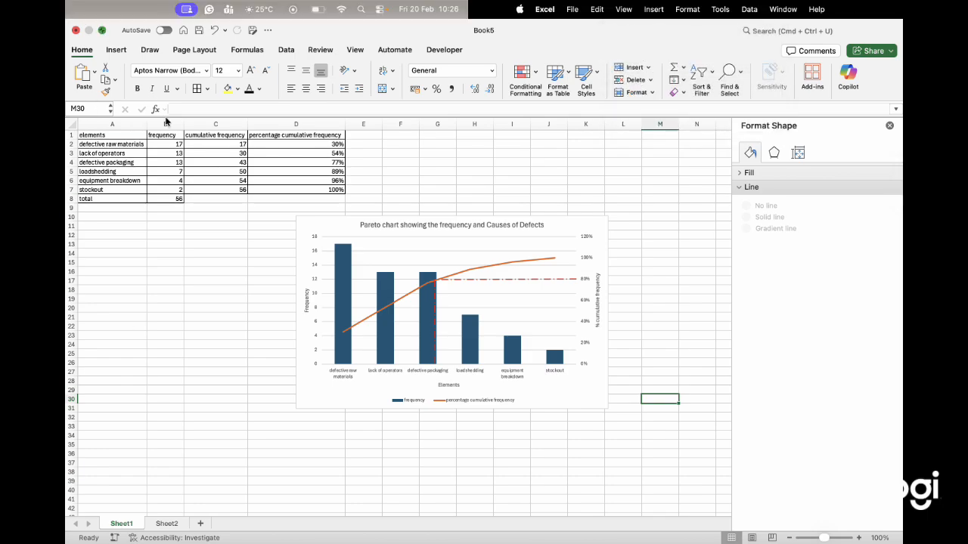